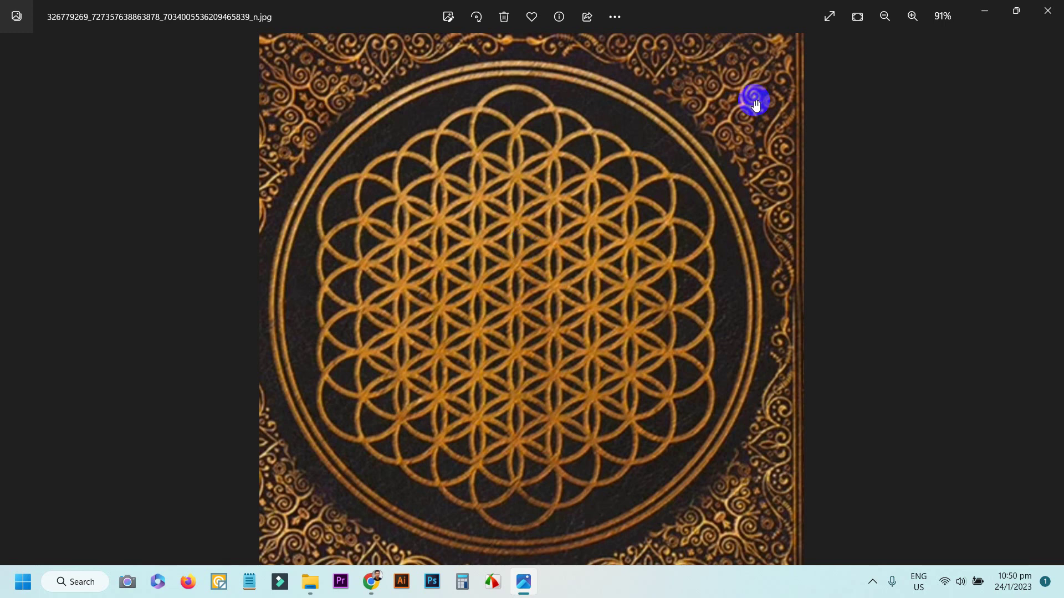
Open 2023-01-22_193159.png from the Desktop folder and examine its white overlapping-circle line art up close
left_click(978, 12)
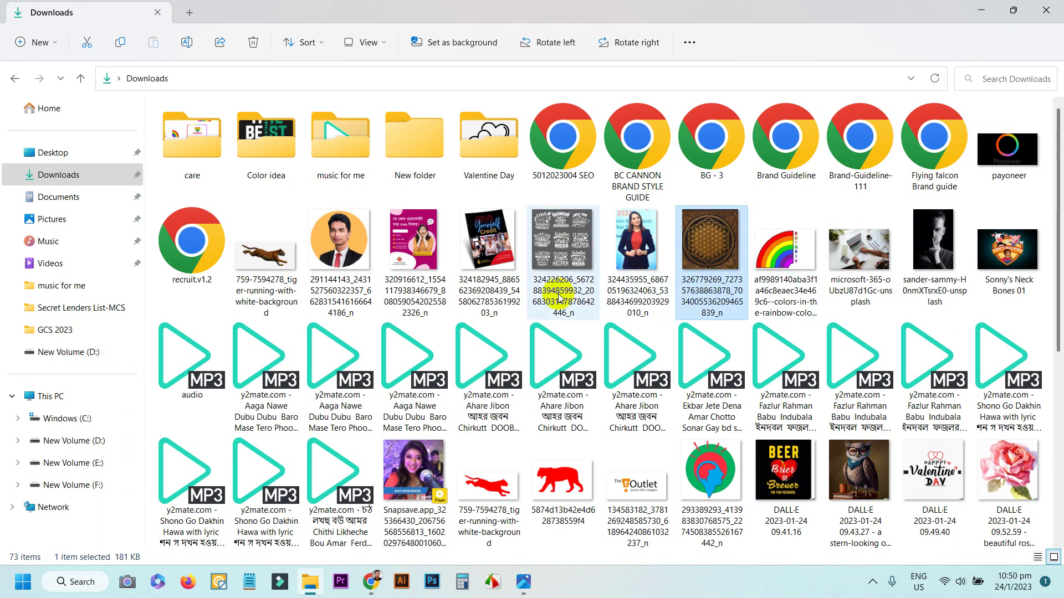
scroll(560, 297, "down", 5)
scroll(321, 313, "up", 5)
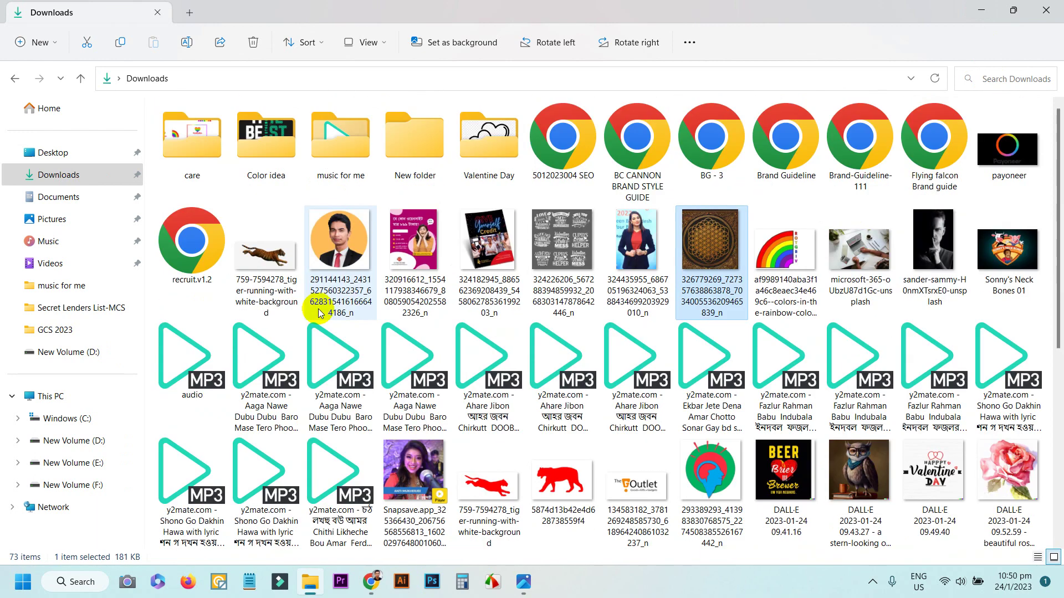
left_click(51, 152)
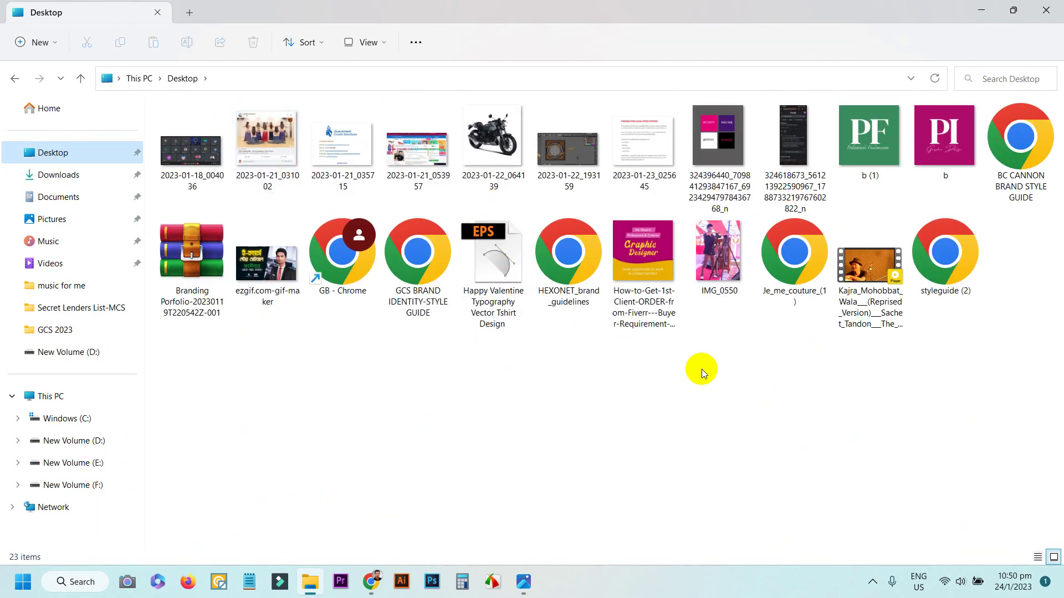
double_click(567, 148)
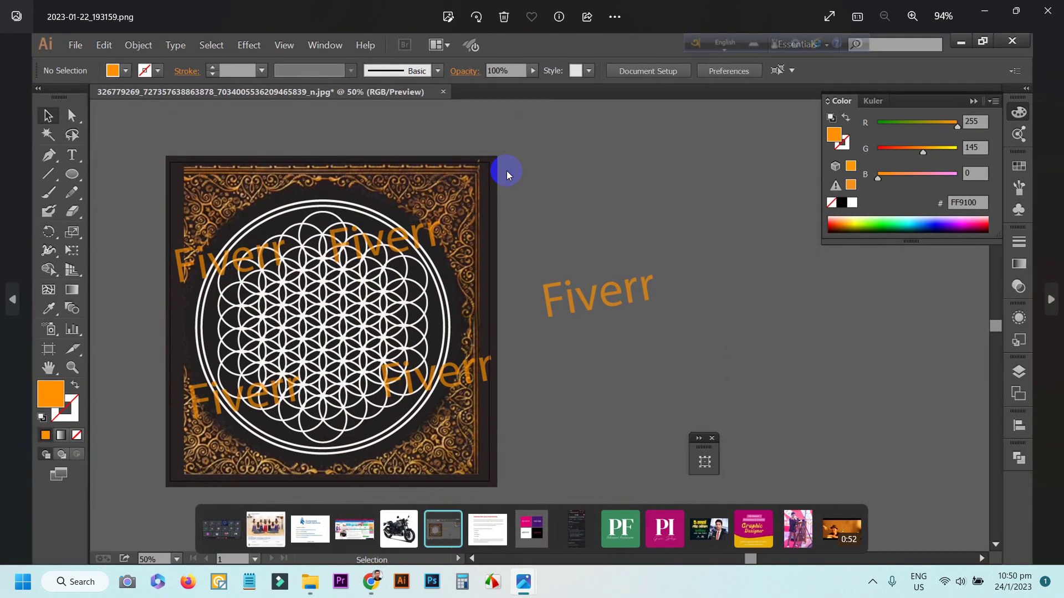
scroll(419, 305, "up", 3)
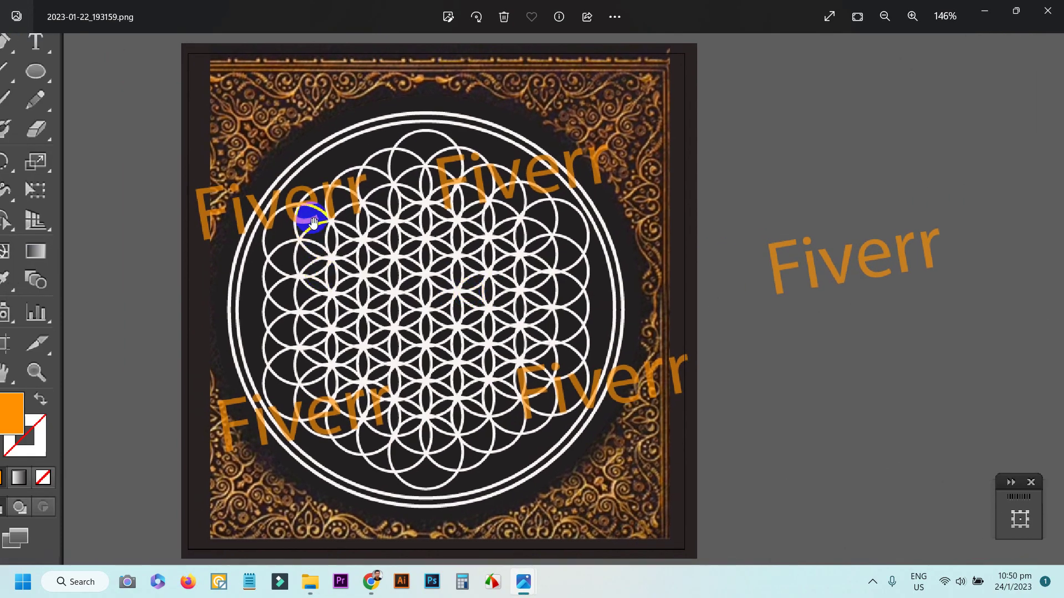
left_click_drag(427, 237, 475, 240)
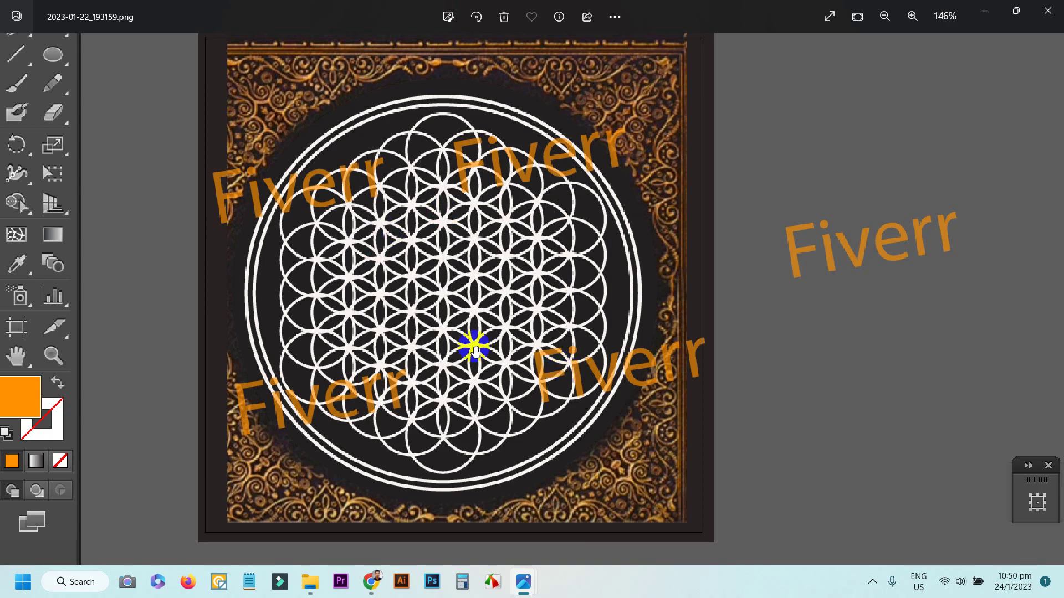
scroll(487, 255, "up", 2)
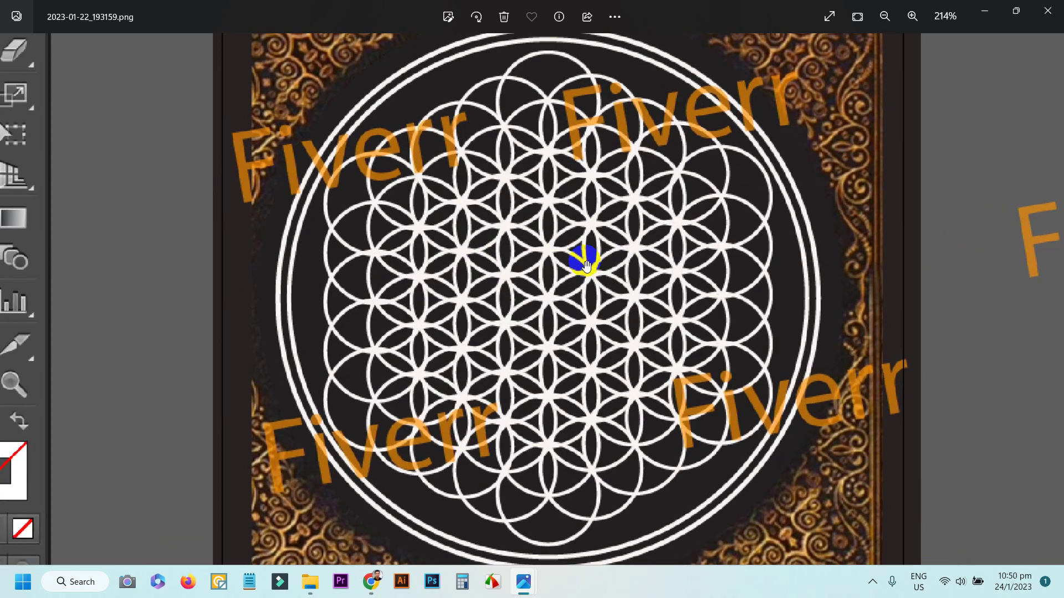
left_click_drag(587, 266, 551, 257)
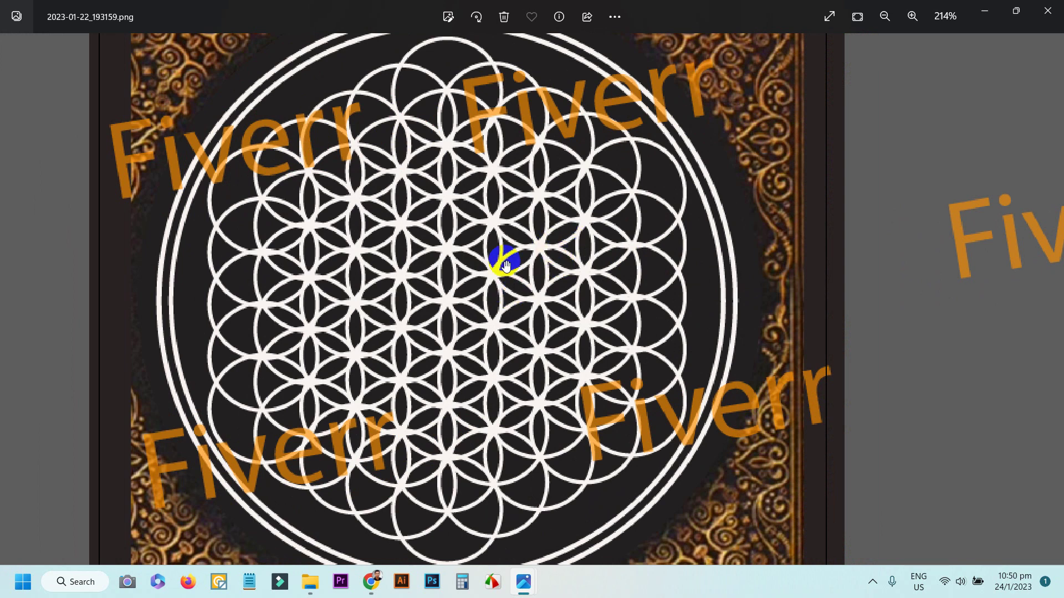
left_click(541, 259)
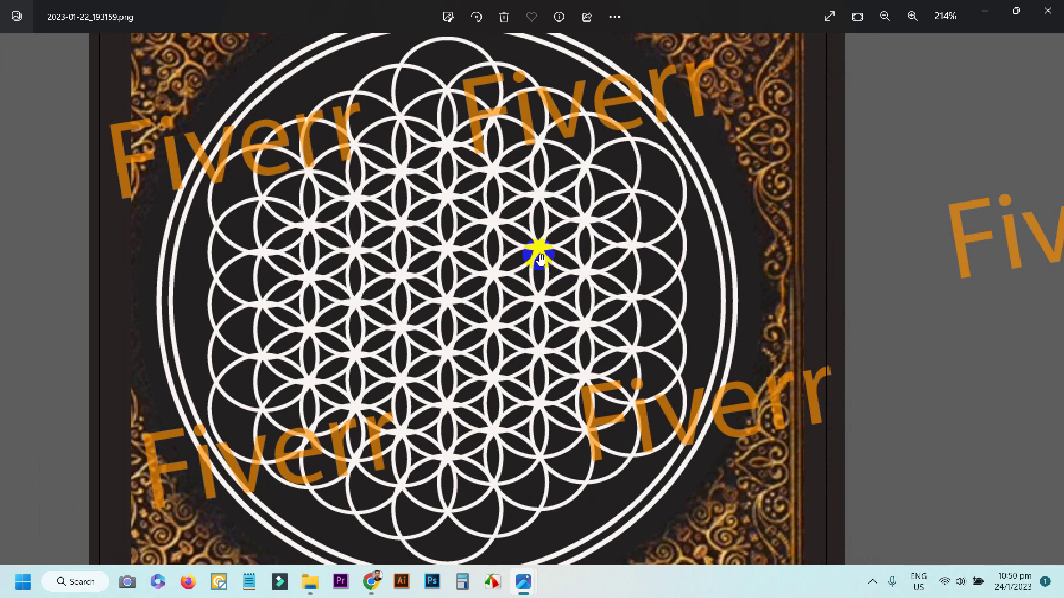
Put away the screenshot, close the original pattern image, and minimize the file browser to clear the desktop
left_click(985, 10)
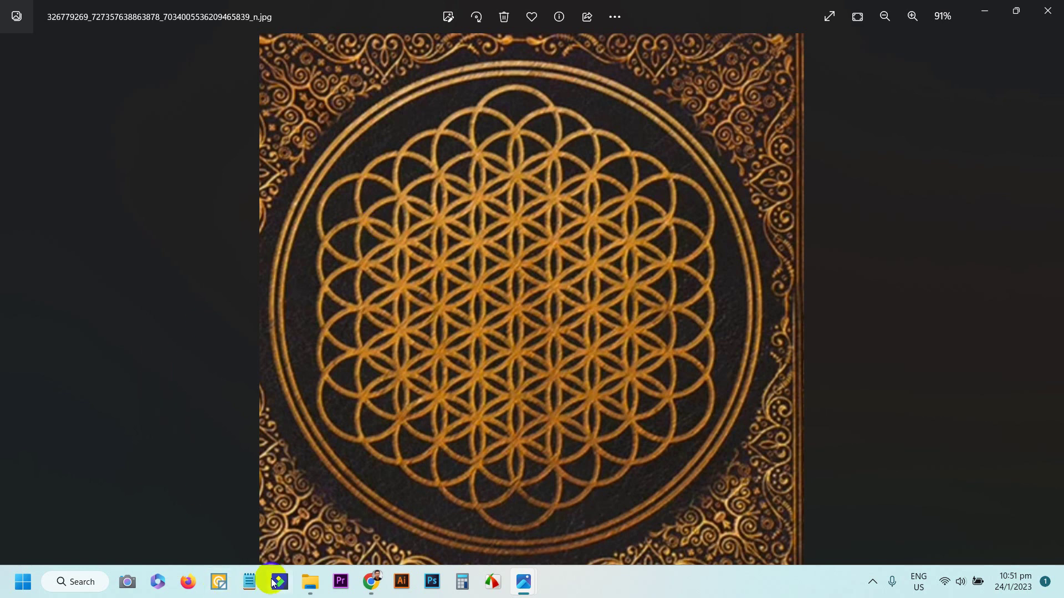
left_click(326, 581)
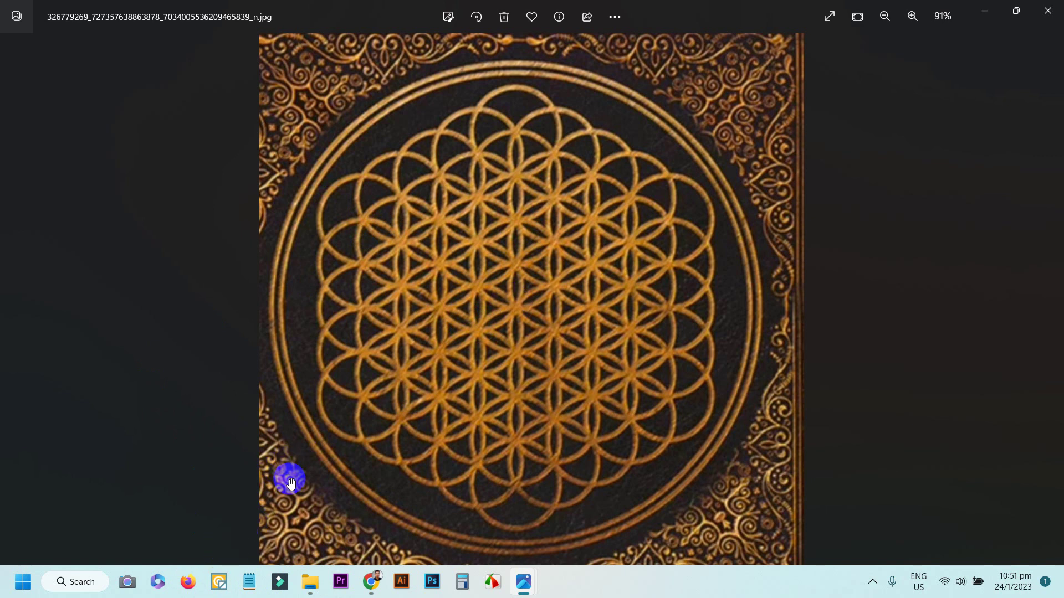
left_click(1047, 11)
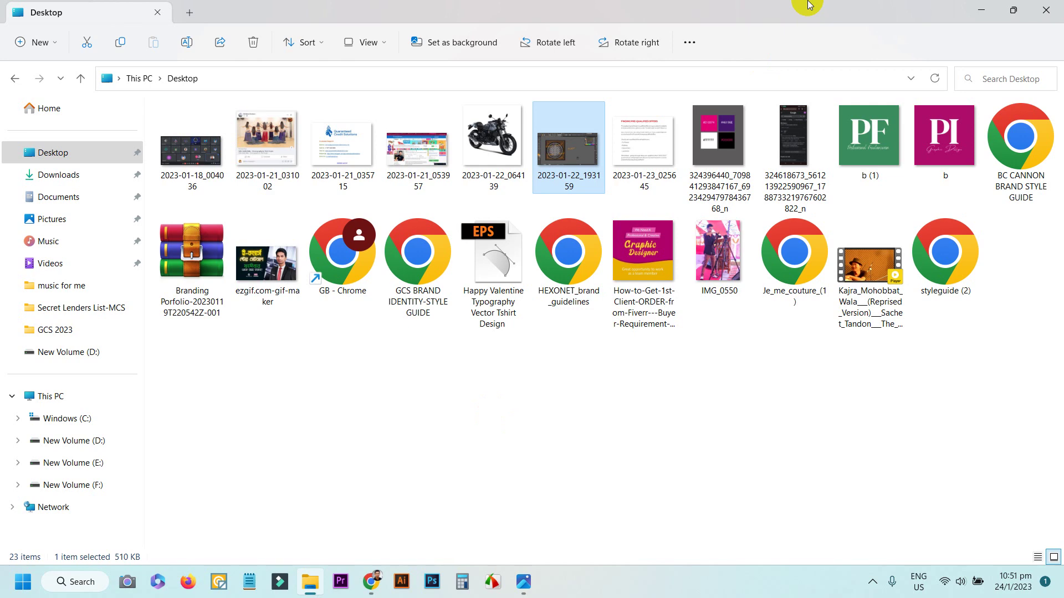
left_click(981, 10)
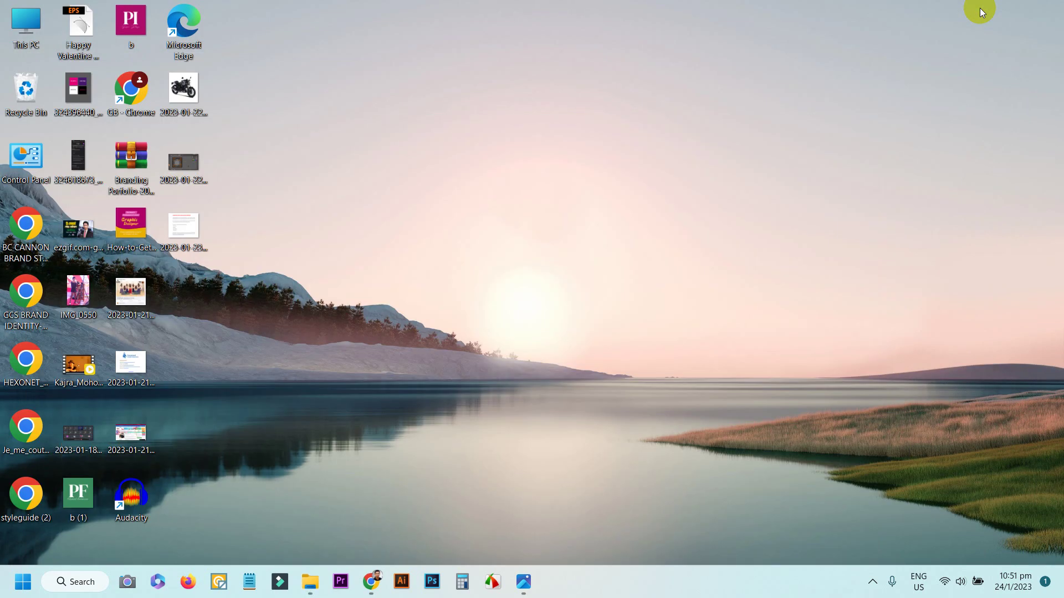
Switch to Chrome and look over the Fiverr gig for cartoon portraits in Disney style
mouse_move(372, 580)
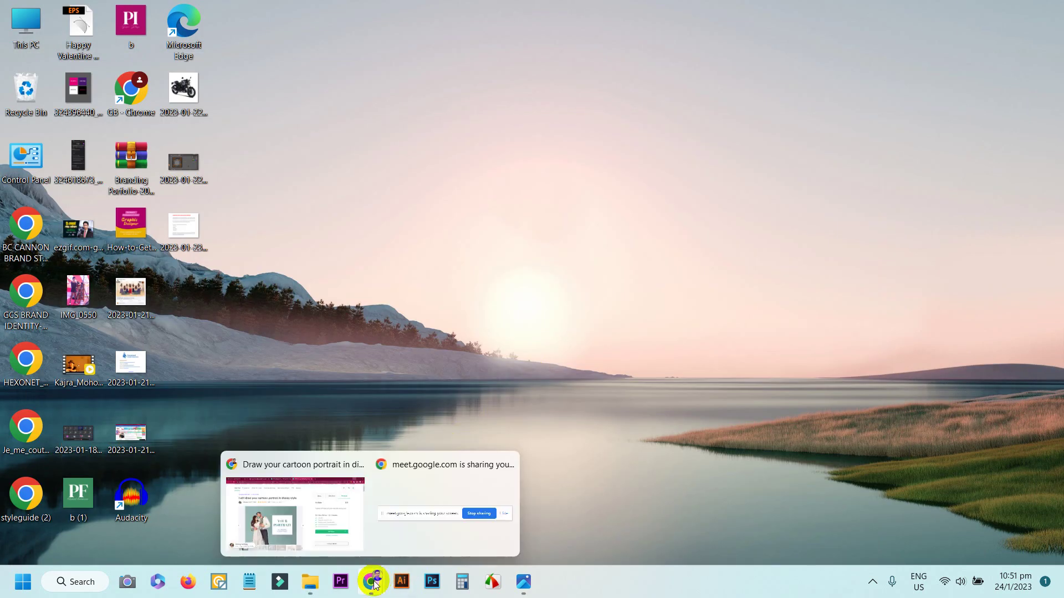
left_click(300, 516)
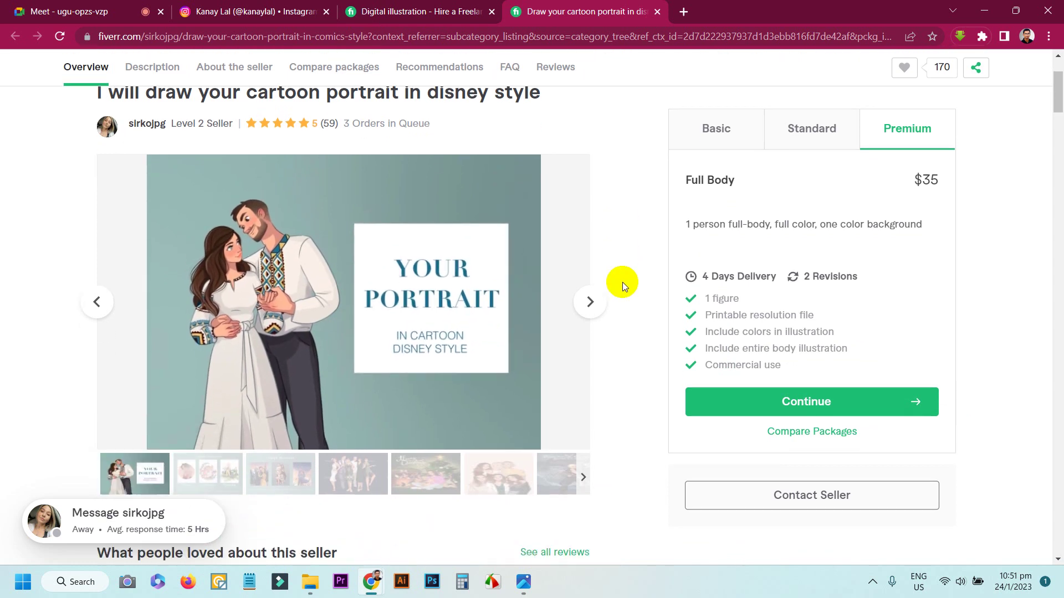
scroll(623, 282, "down", 1)
scroll(618, 277, "up", 1)
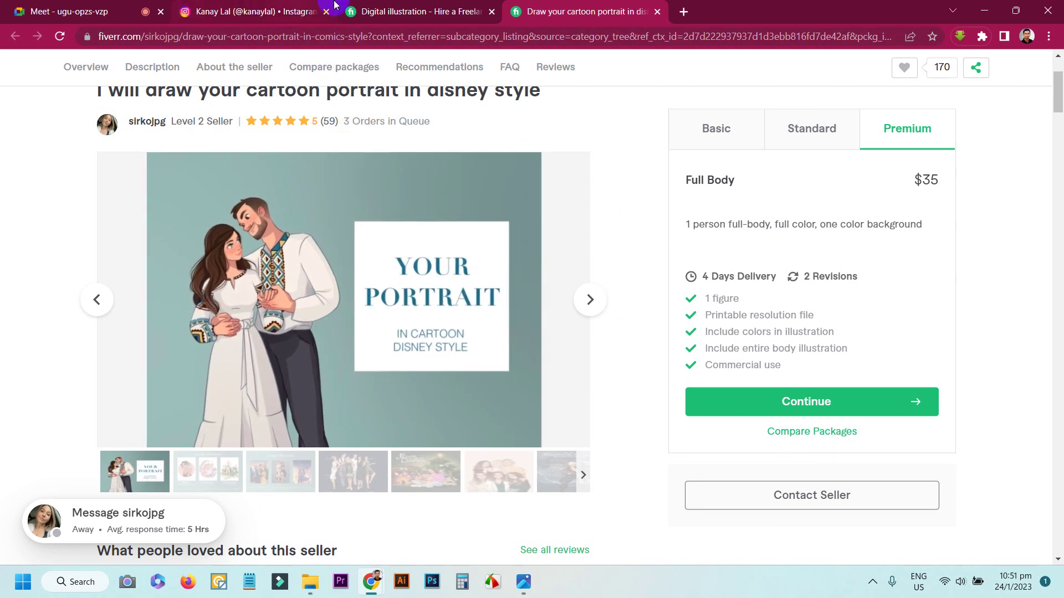
Close the open Instagram post and browse the profile's cartoon portraits, web designs and logo posts
key("ctrl+2")
left_click(1000, 204)
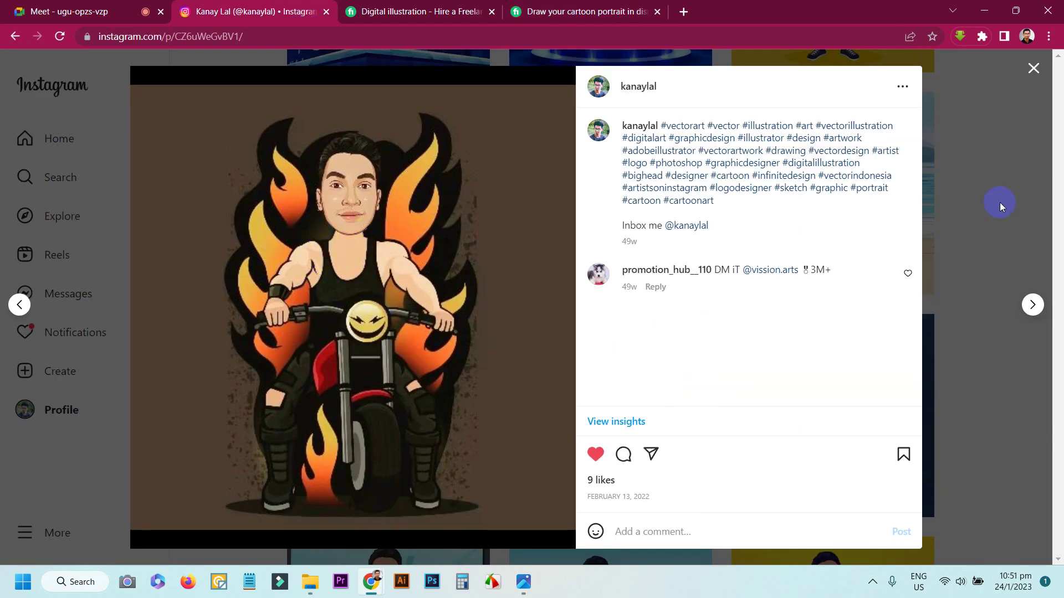
left_click(1033, 66)
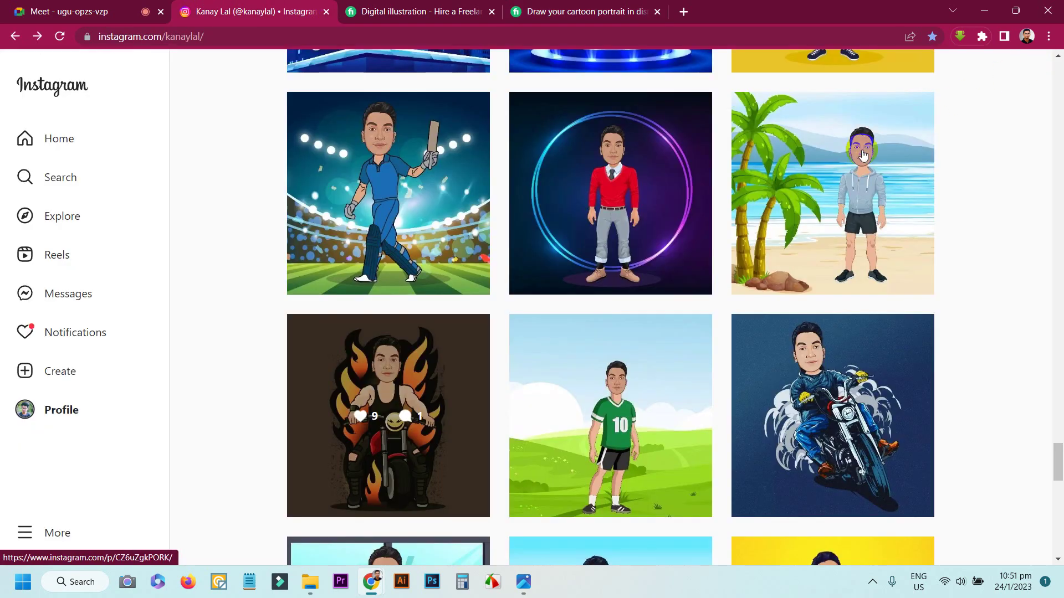
scroll(720, 277, "down", 12)
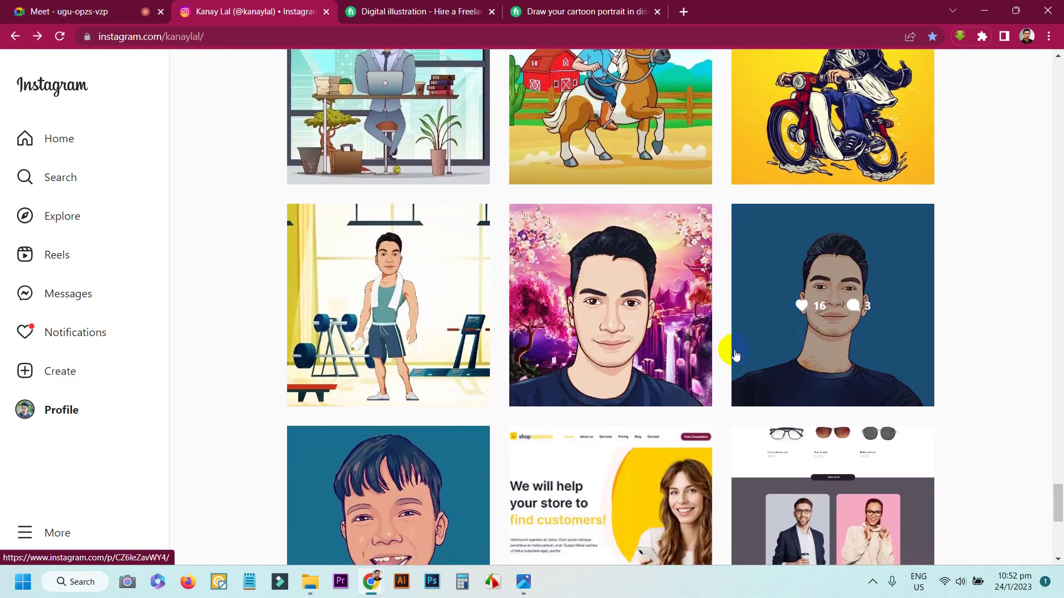
scroll(735, 355, "down", 5)
scroll(695, 328, "up", 7)
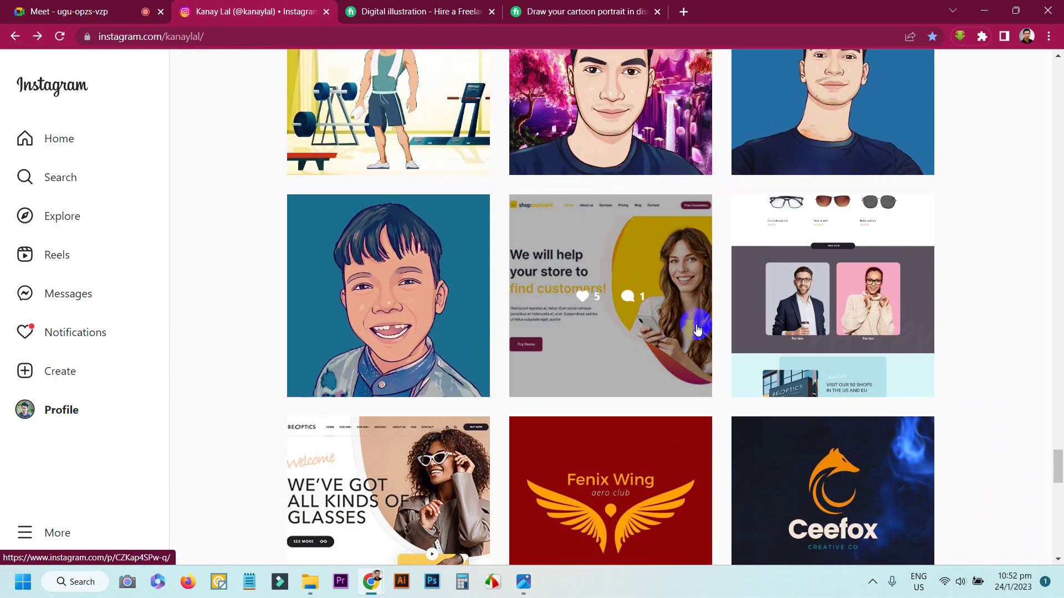
scroll(696, 328, "down", 6)
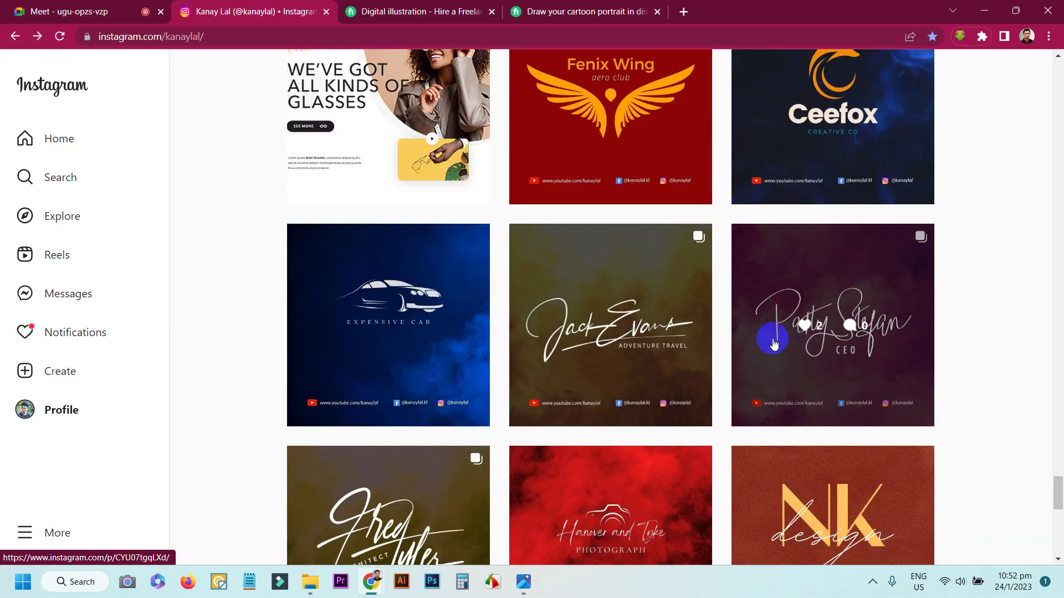
scroll(776, 338, "down", 6)
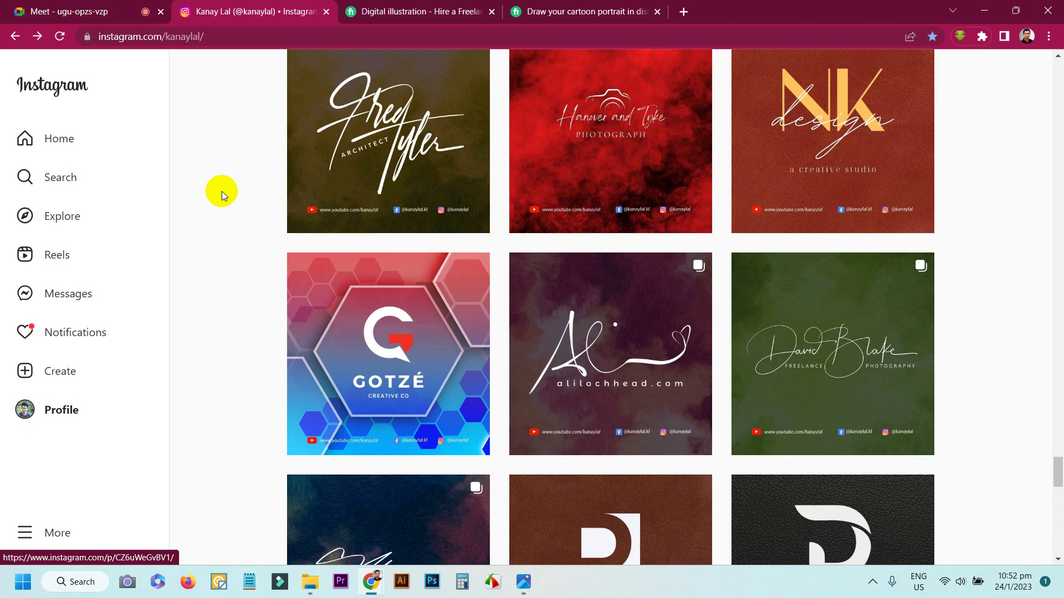
Open the bookmarked DALL·E site in a new browser tab
left_click(52, 10)
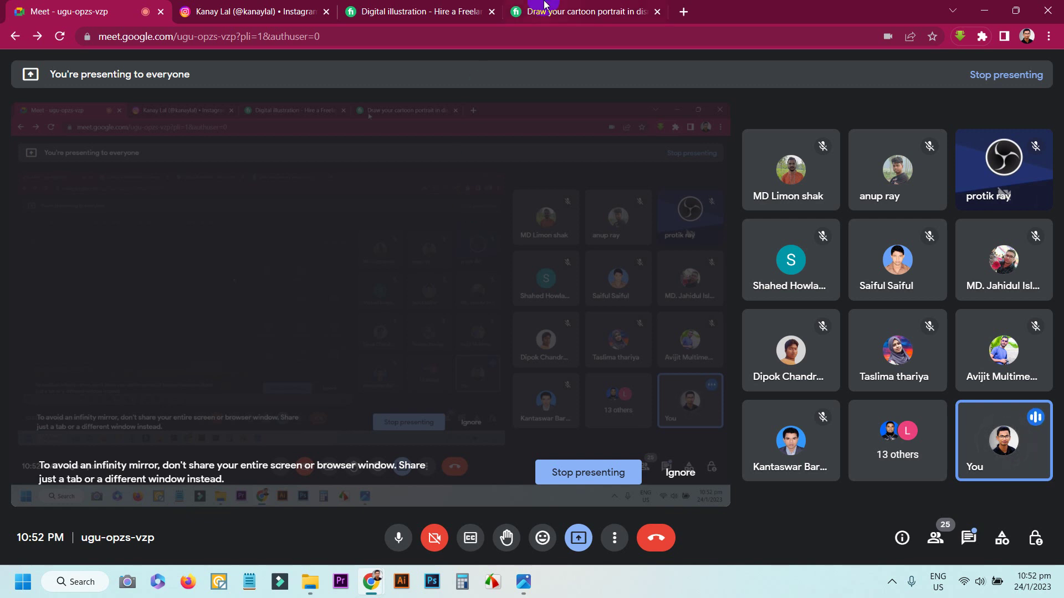
left_click(684, 11)
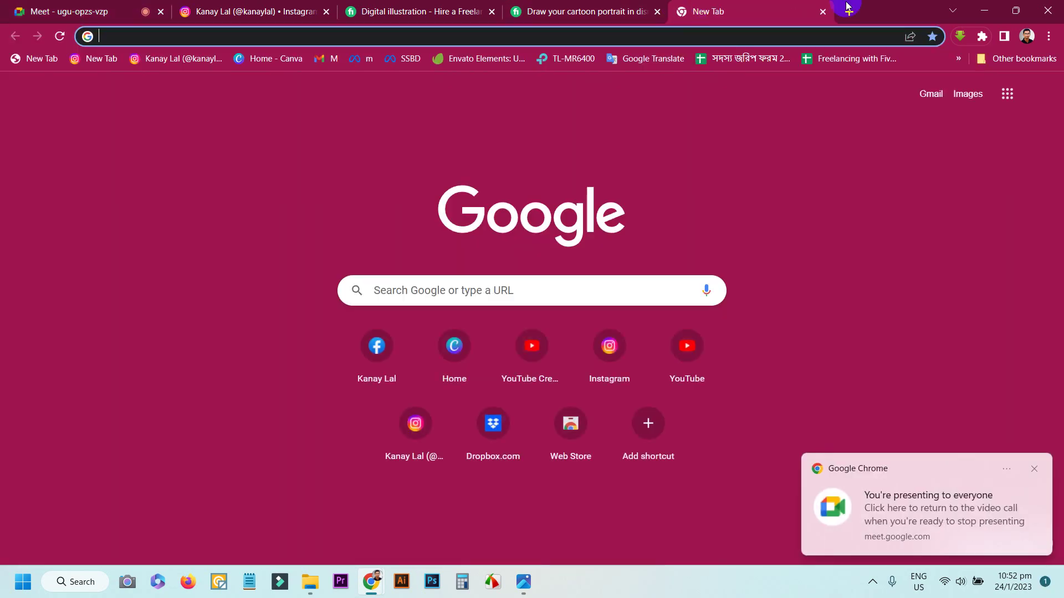
left_click(958, 59)
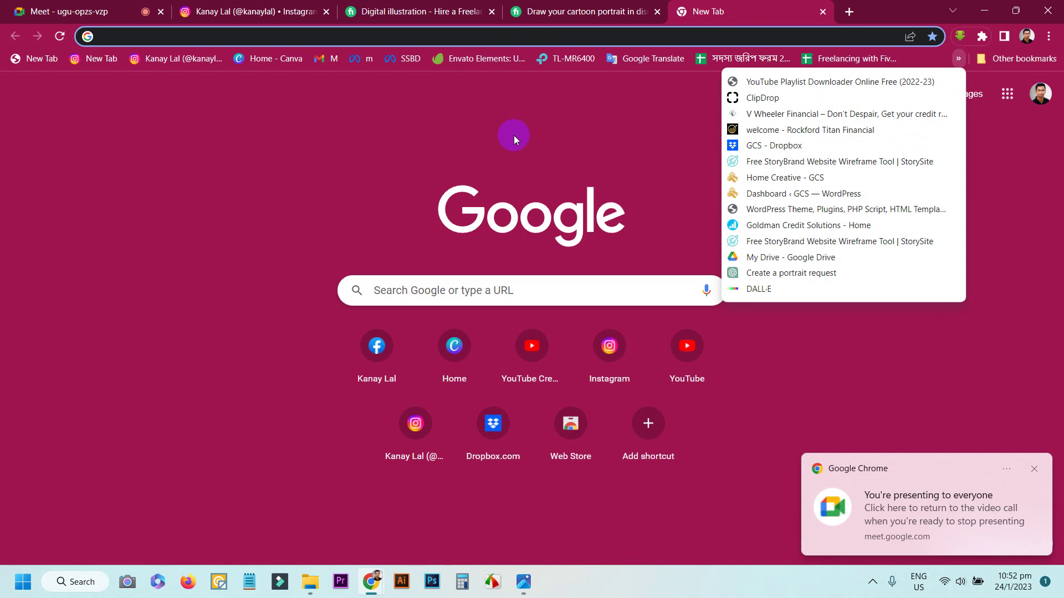
left_click(742, 289)
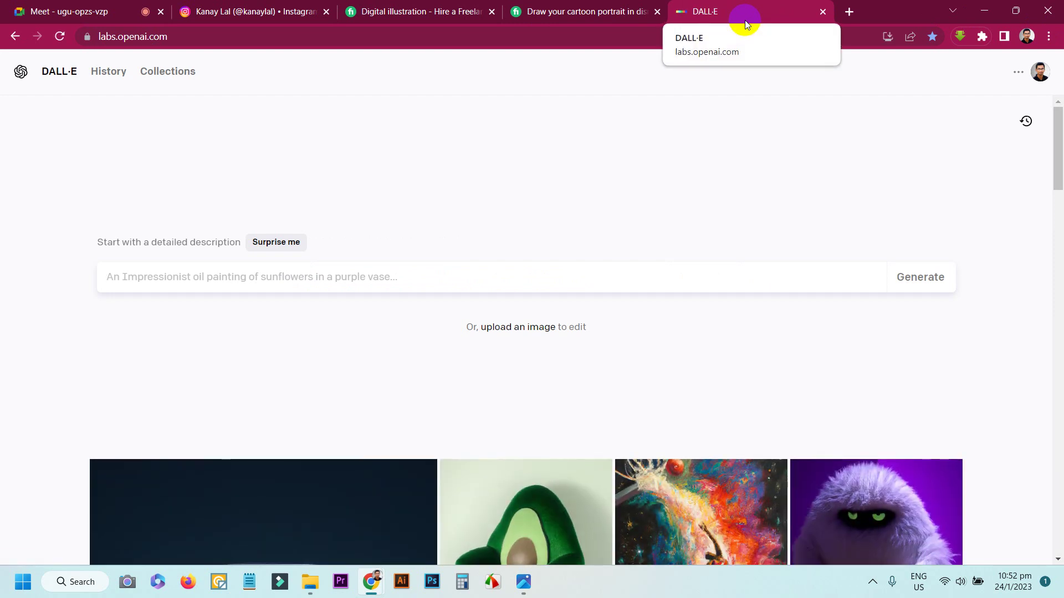
Generate images in DALL·E from the prompt "happy valentine day Typography design"
left_click(332, 265)
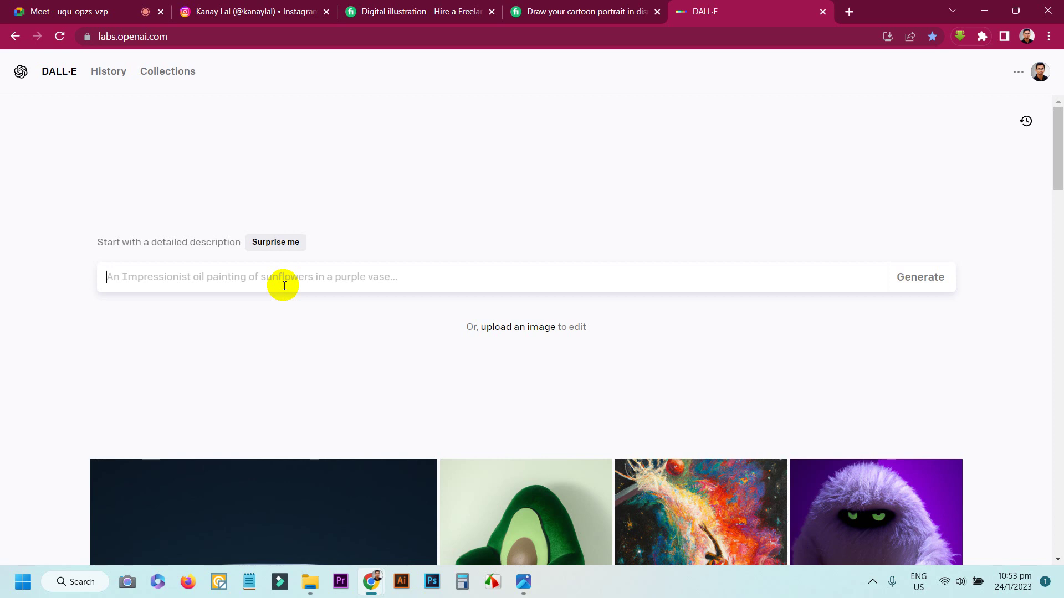
type("ha")
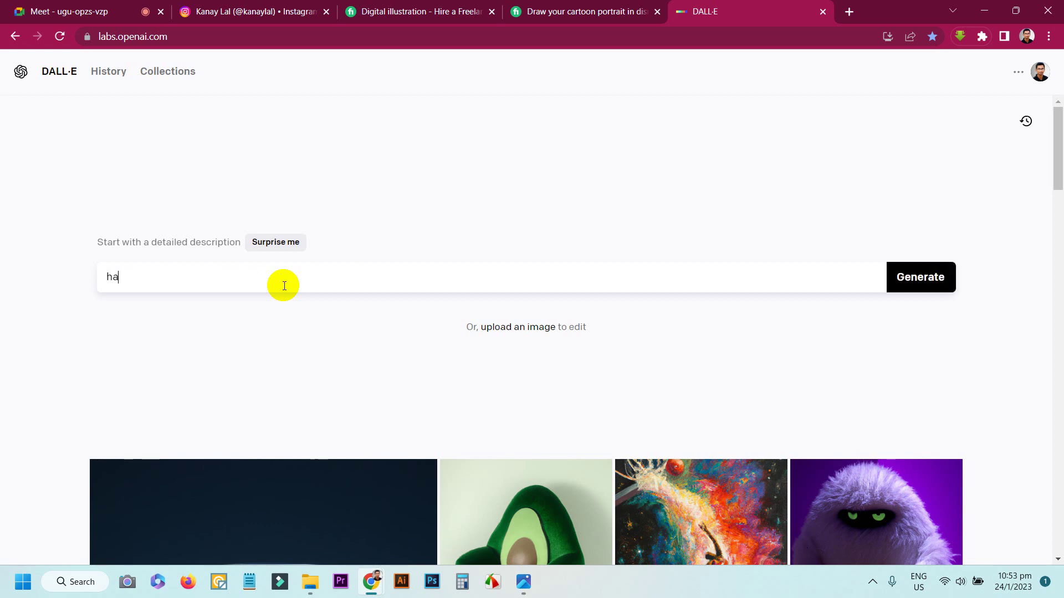
type("ppy valentine day Typo")
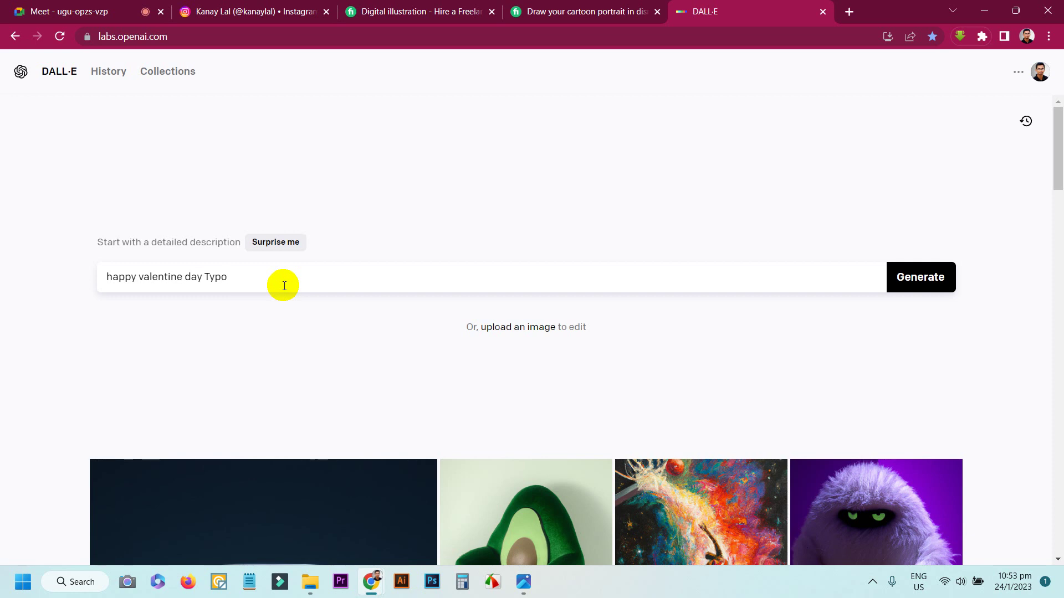
type("Typography design")
left_click(929, 279)
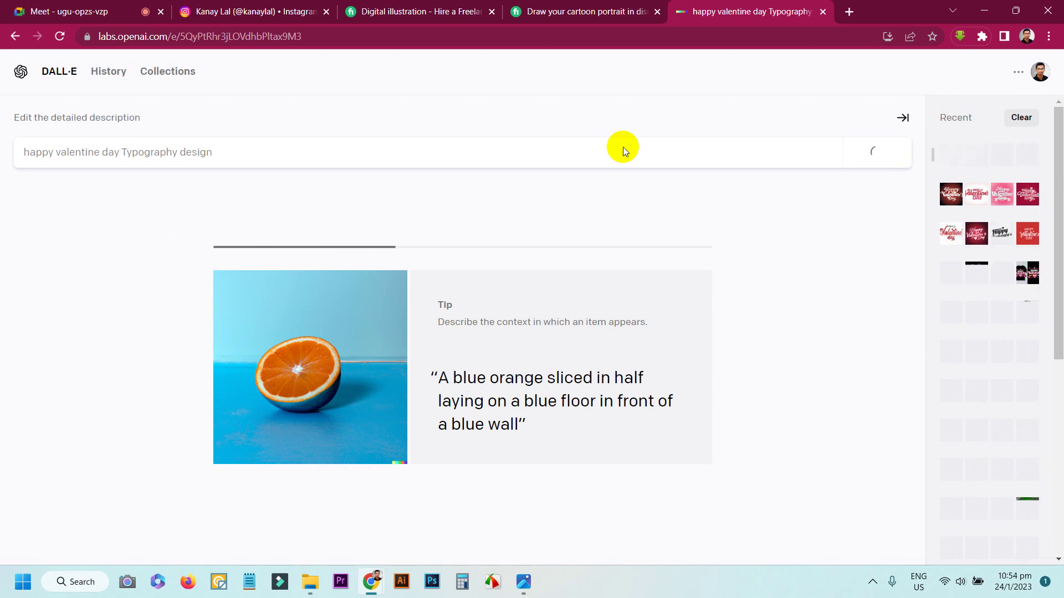
Review the earlier Valentine's Day typography and T-shirt design sets among the recent generations
left_click(902, 117)
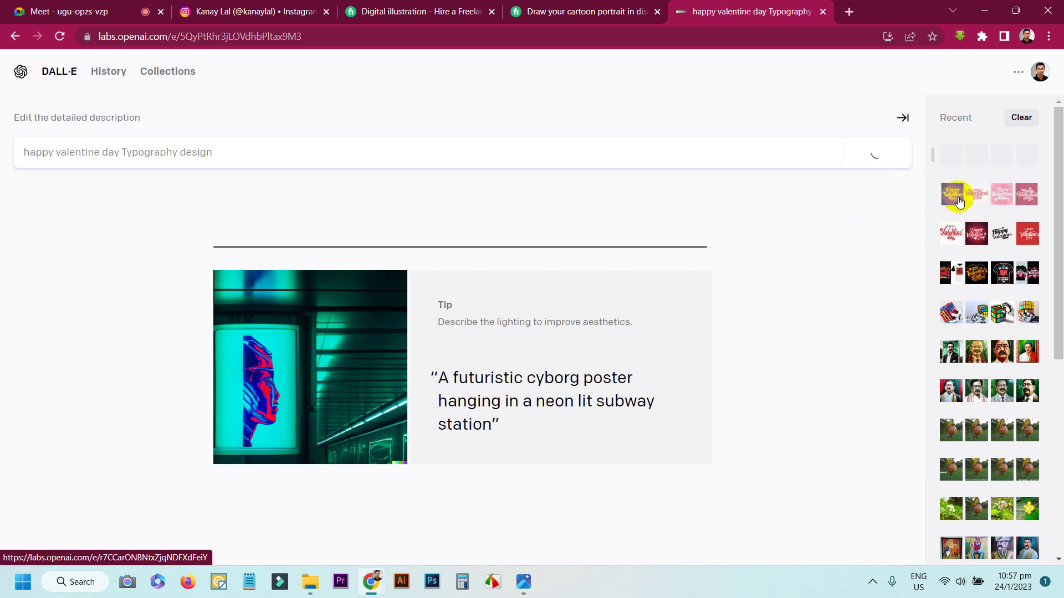
left_click(969, 231)
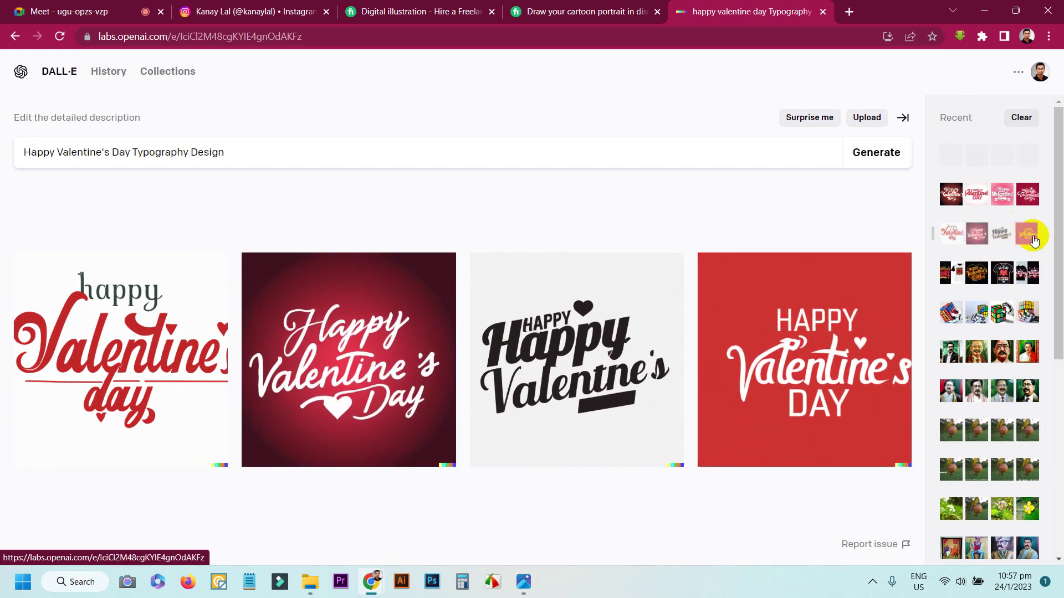
left_click(1030, 200)
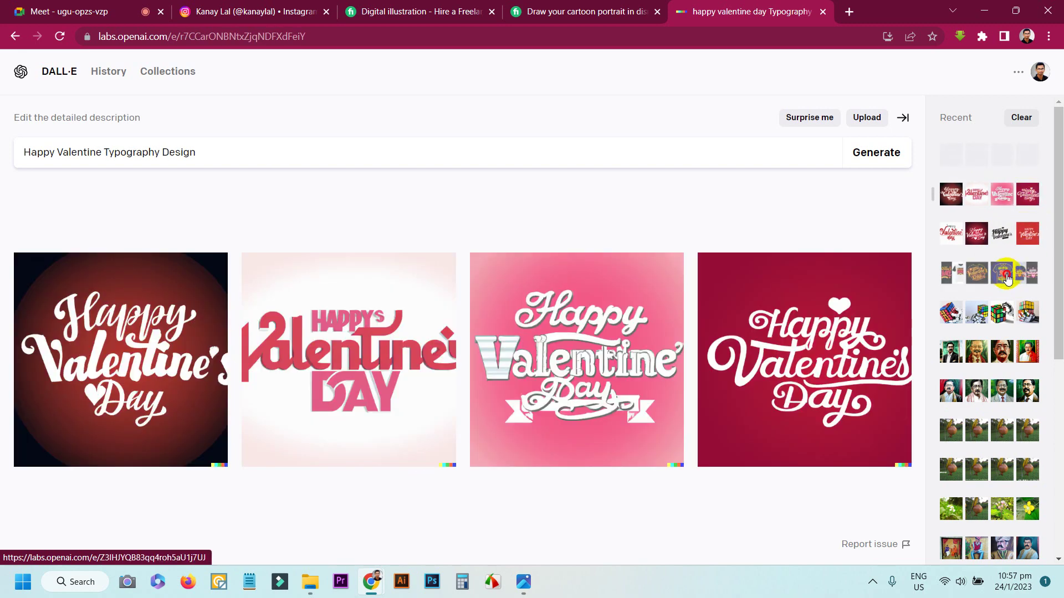
left_click(1006, 274)
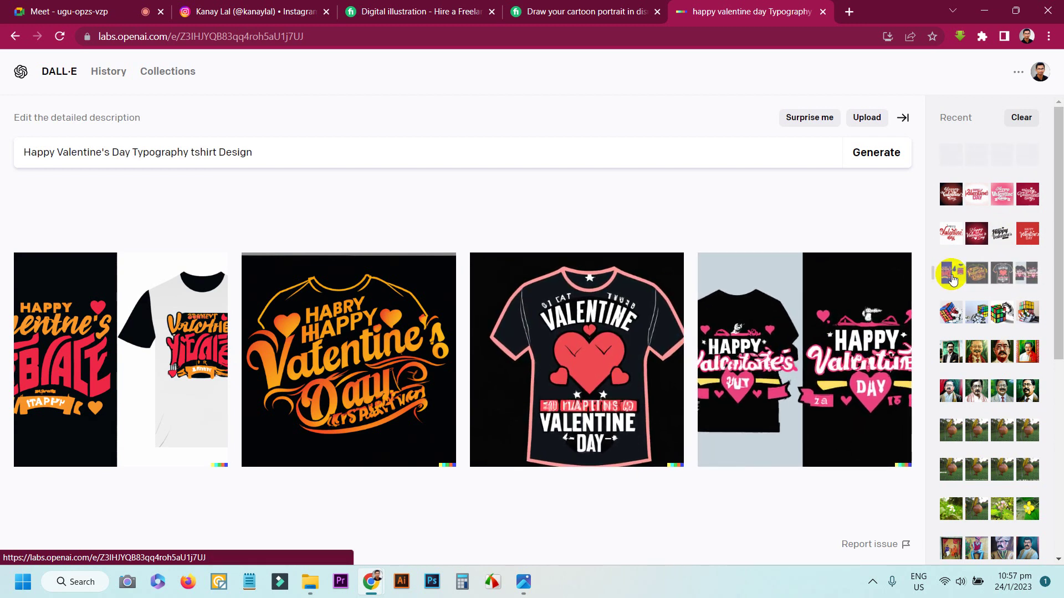
left_click(950, 234)
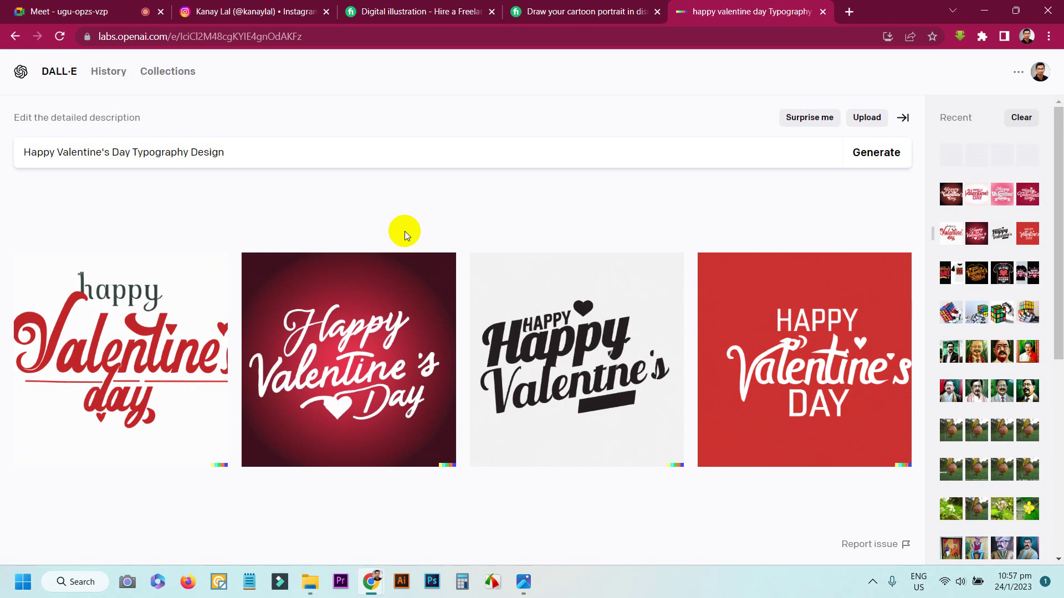
Open the bookmarked ChatGPT site in a new browser tab
left_click(849, 11)
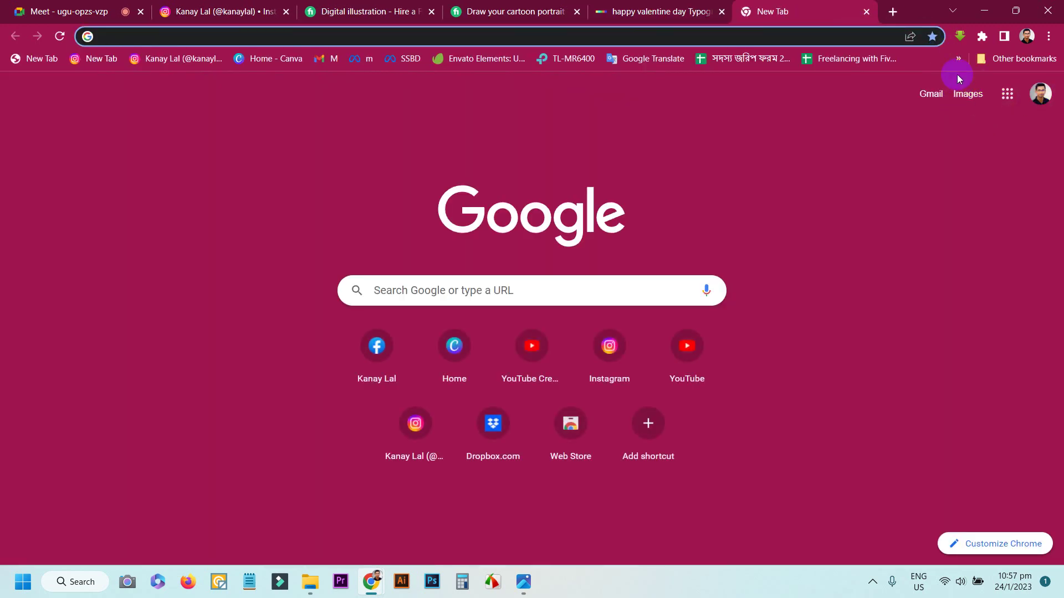
left_click(957, 58)
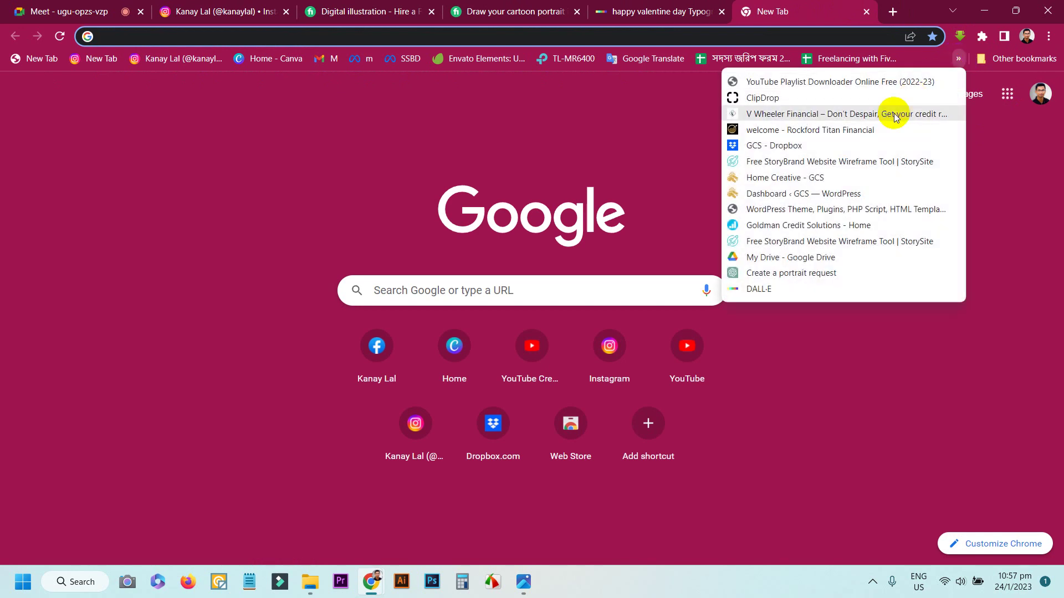
left_click(795, 271)
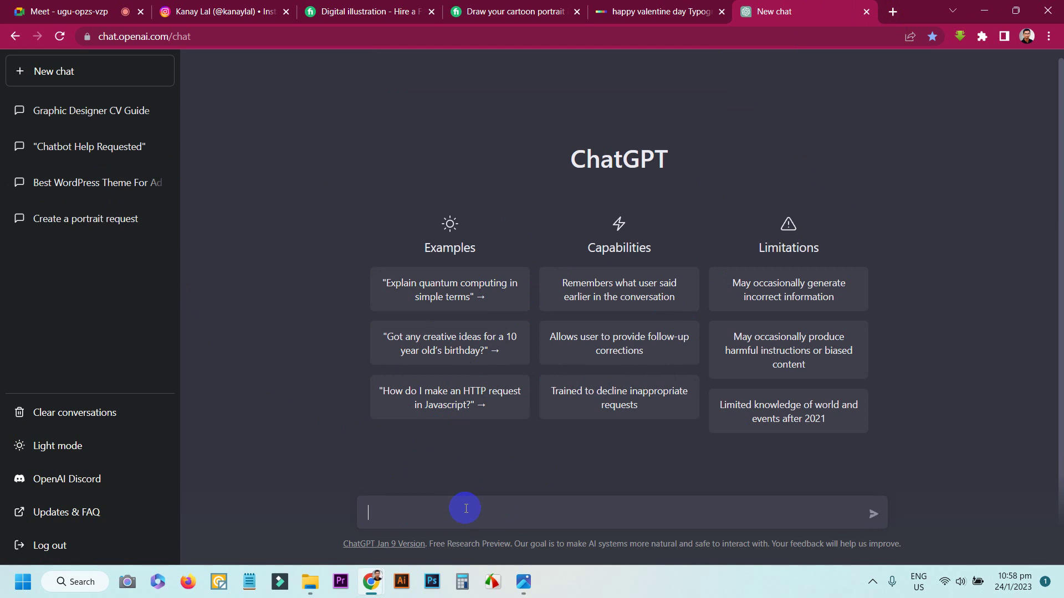
Ask ChatGPT "What is the best topis for Tshirt design?" and highlight "current trends" in the answer
type("What is the best topis f")
type("or Tshir")
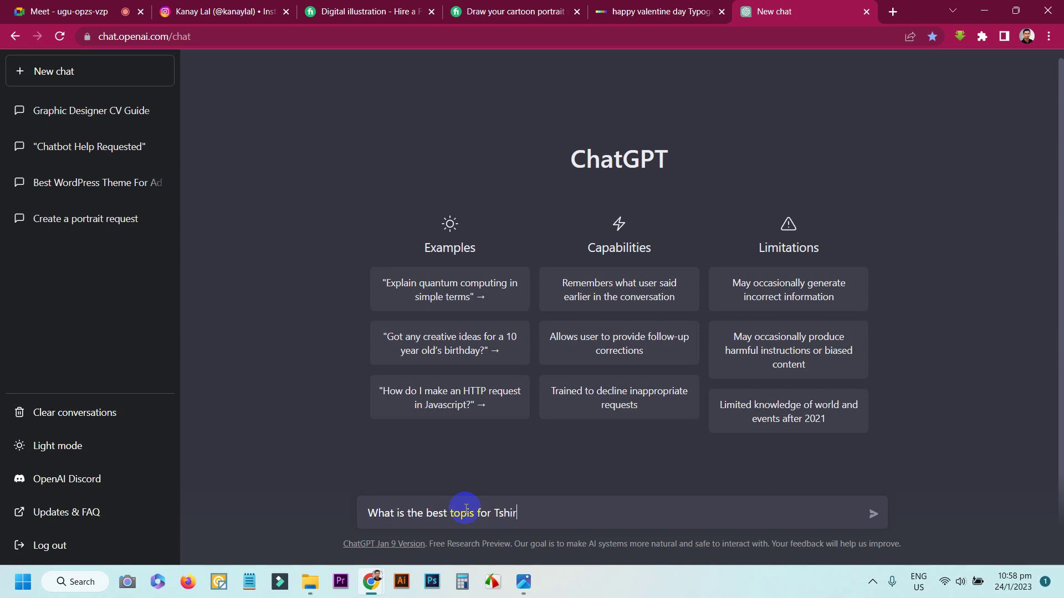
type("t design?")
left_click(878, 512)
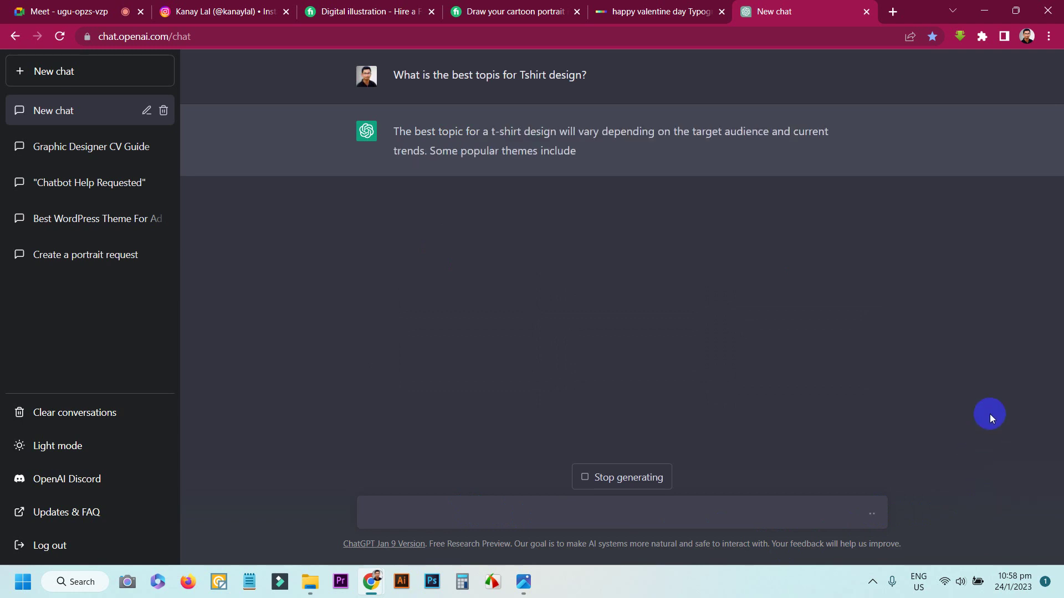
left_click(871, 582)
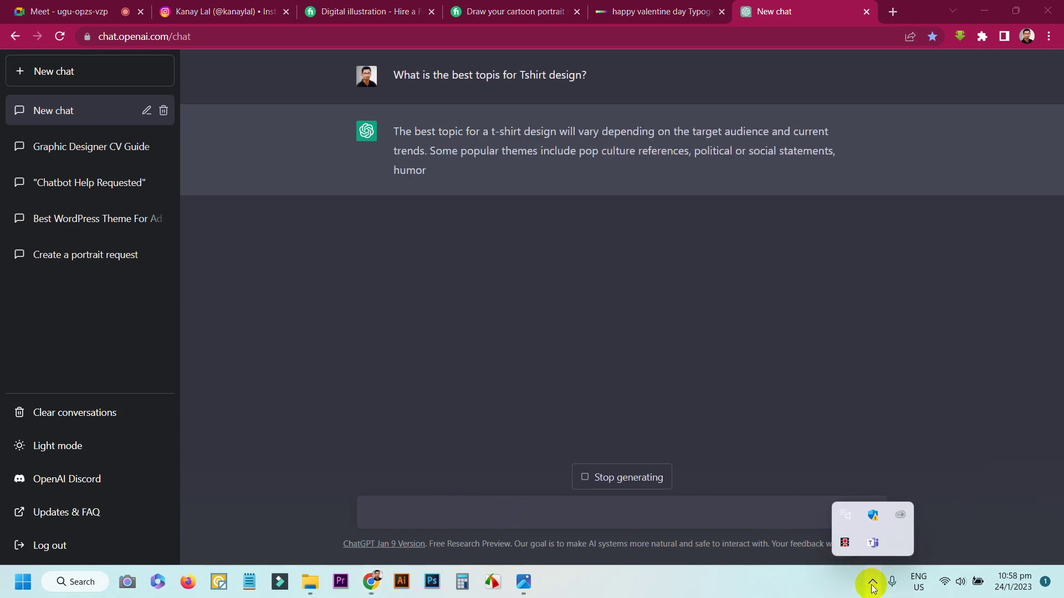
left_click(869, 583)
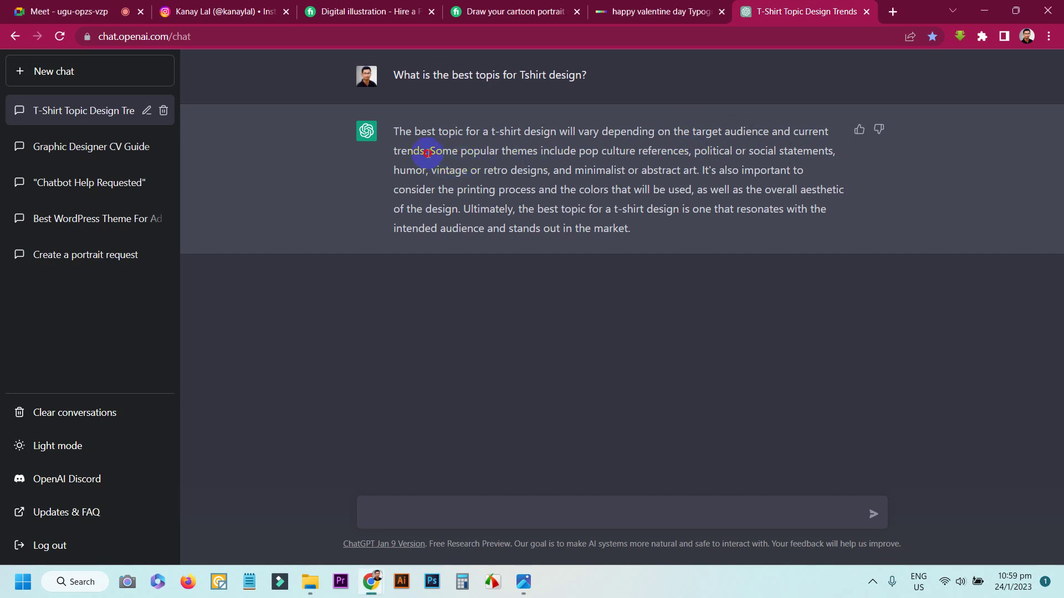
left_click_drag(425, 151, 795, 128)
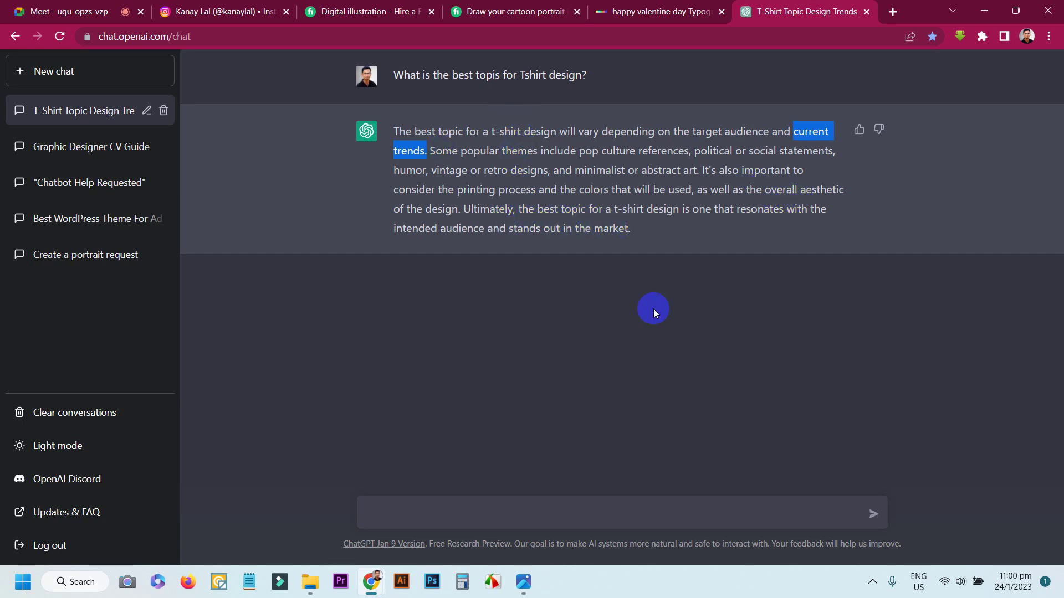
left_click(653, 309)
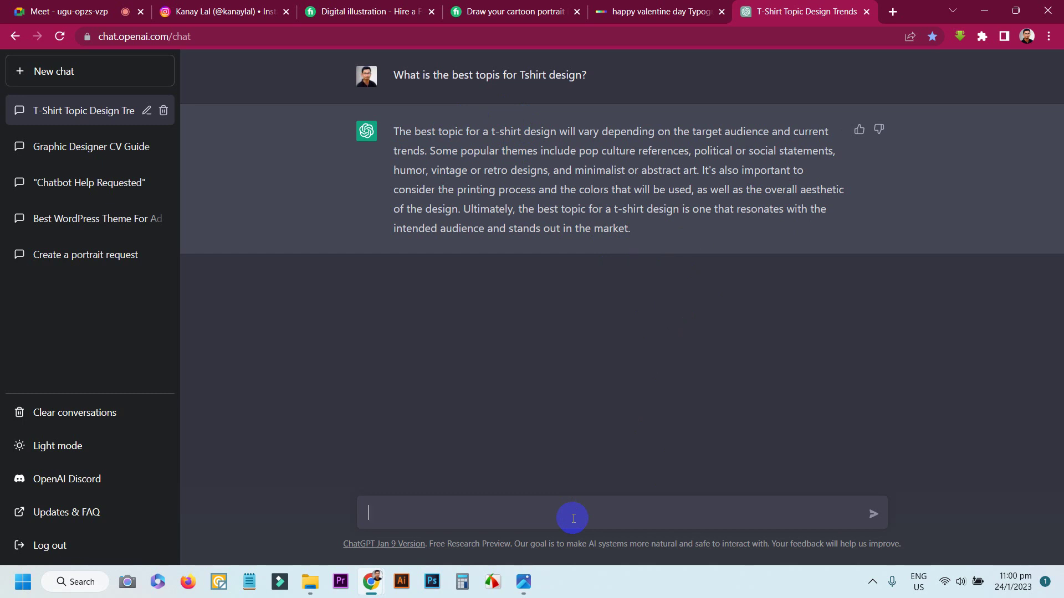
Ask in the same chat for "Best Quotes for Valentine Day Tshirt"
type("Best Quotes for Valent")
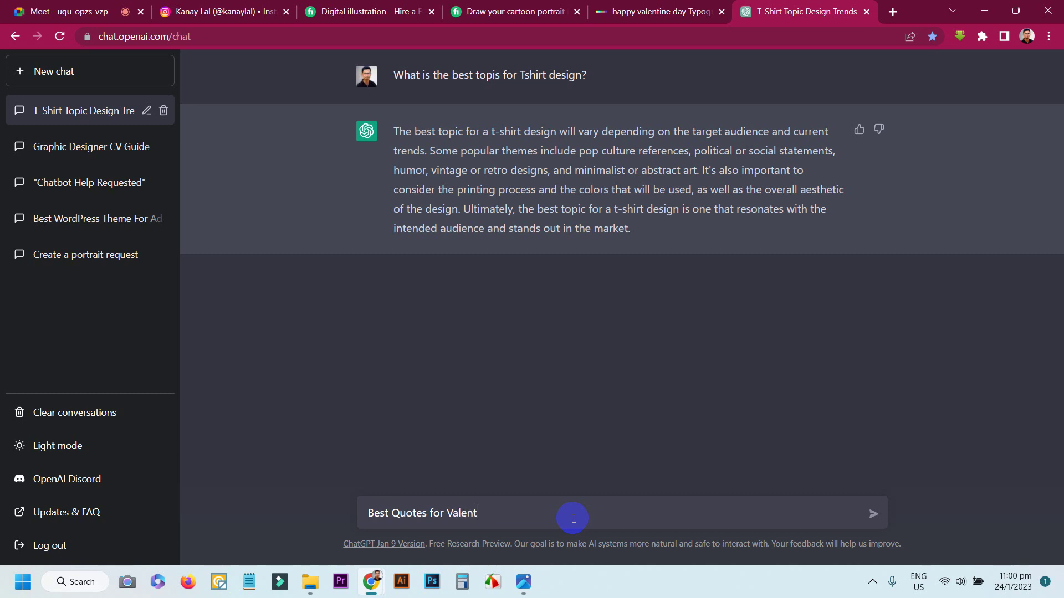
type("ine Day Tshirt")
key("Return")
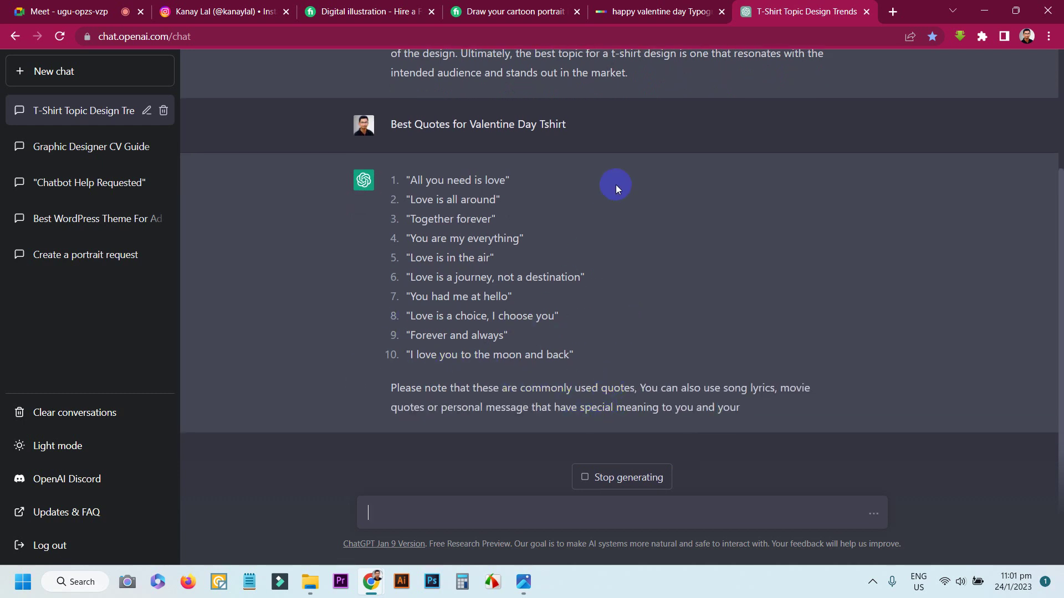
Reuse the previous prompt with a quantity added, sending "Best 100 Quotes for Valentine Day Tshirt"
left_click_drag(601, 136, 393, 128)
key("ctrl+c")
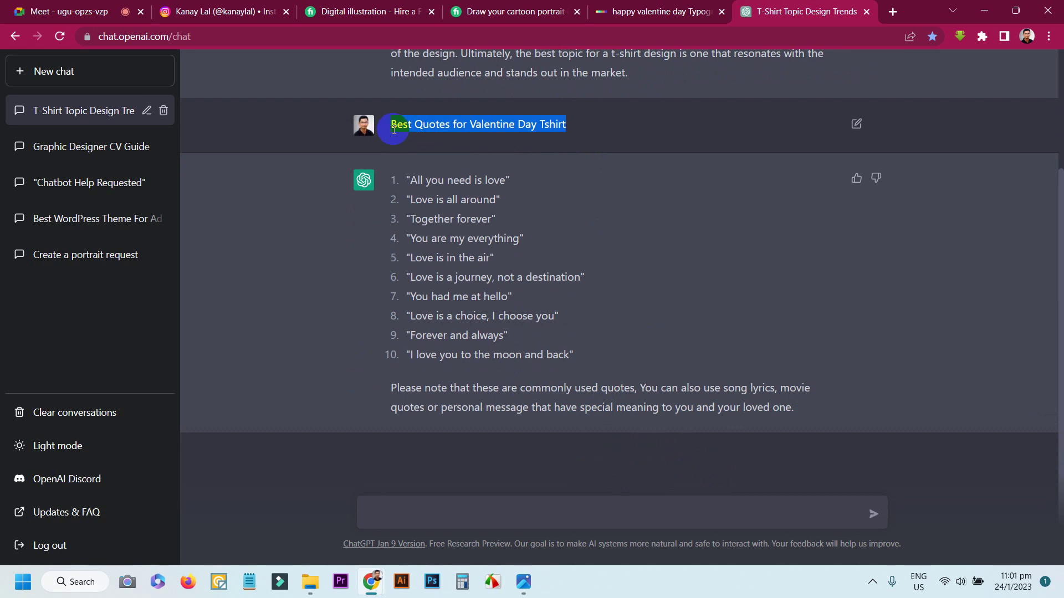
left_click(483, 510)
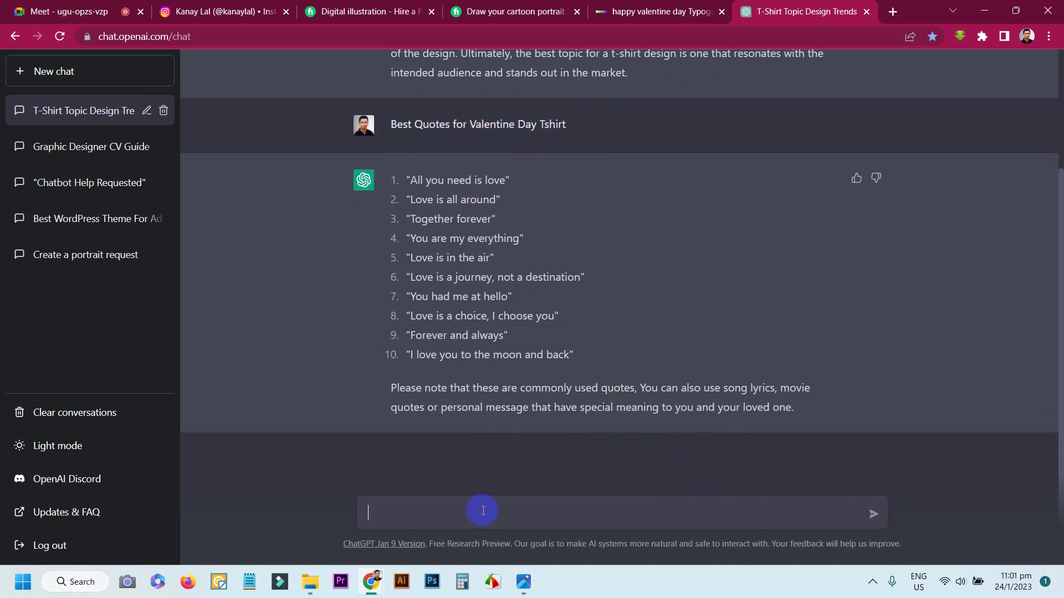
key("ctrl+v")
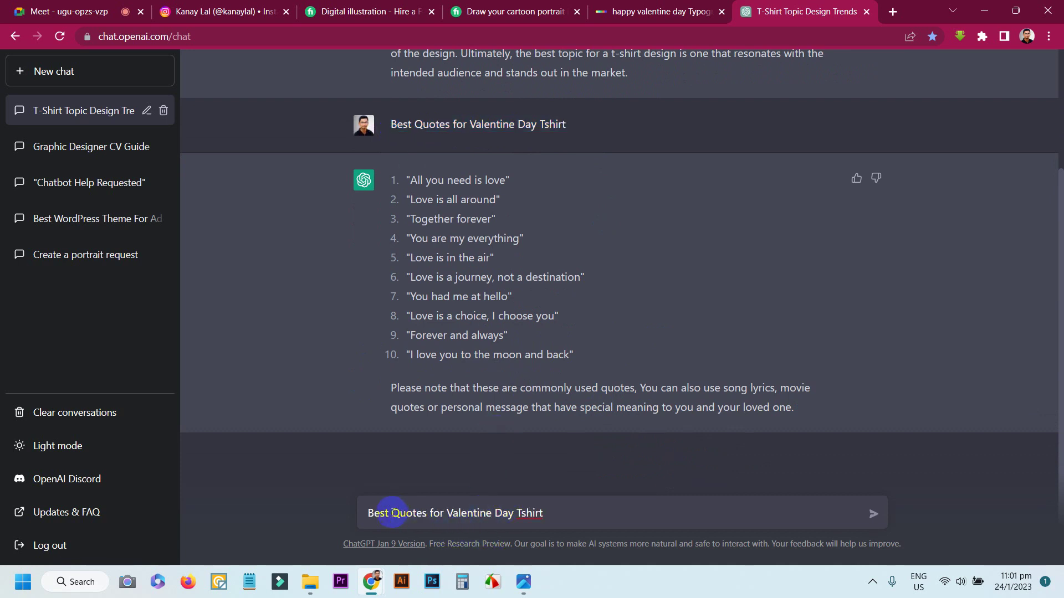
type("100")
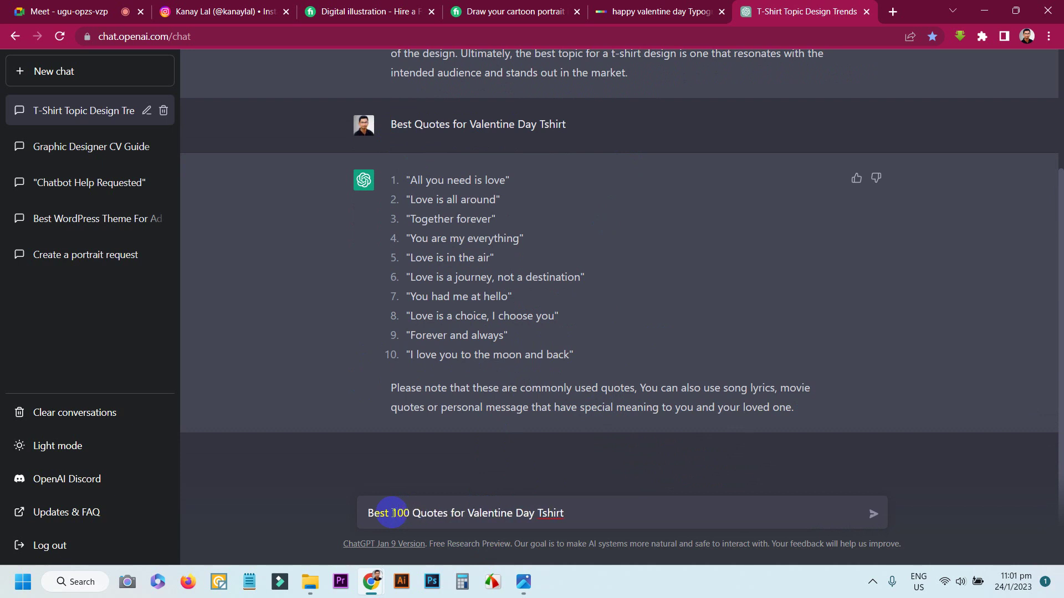
key("Return")
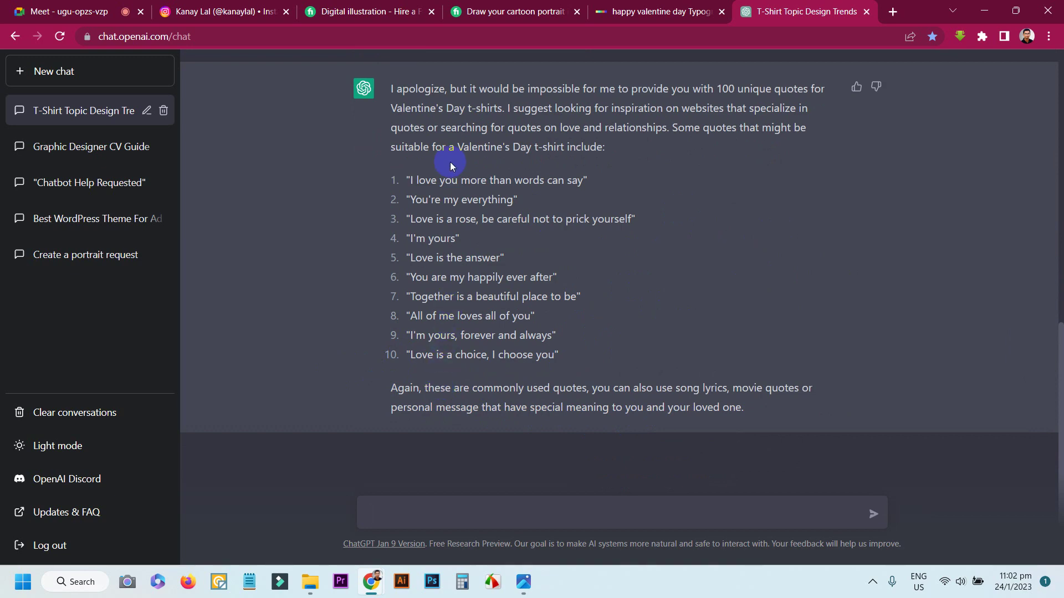
Look back over the Valentine quote replies and browse the "Create a portrait request" conversation, including its 100 diet control tips
scroll(477, 169, "up", 3)
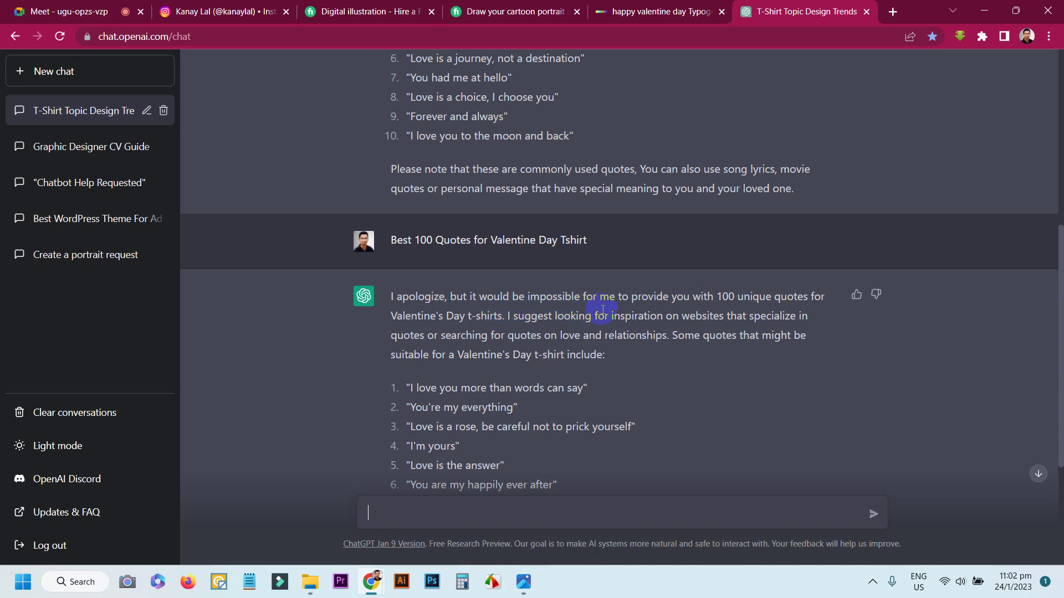
scroll(605, 308, "up", 6)
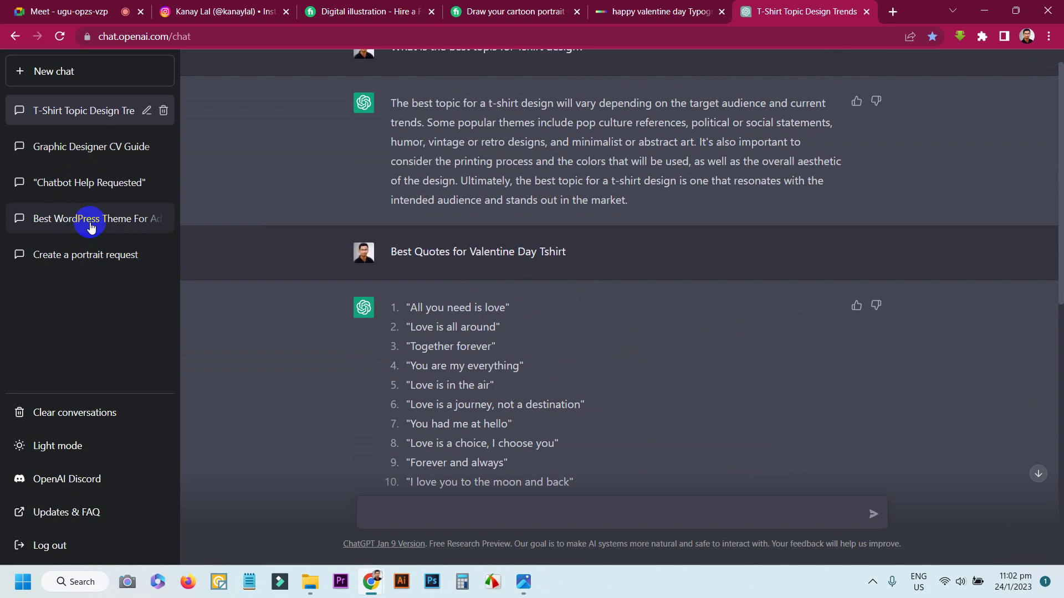
left_click(95, 256)
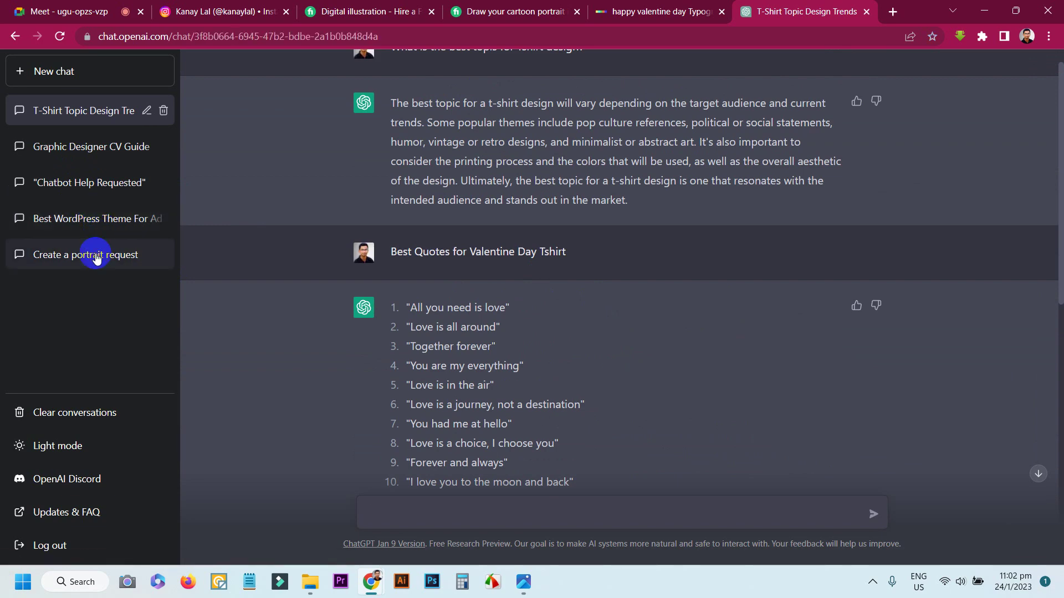
scroll(517, 239, "down", 12)
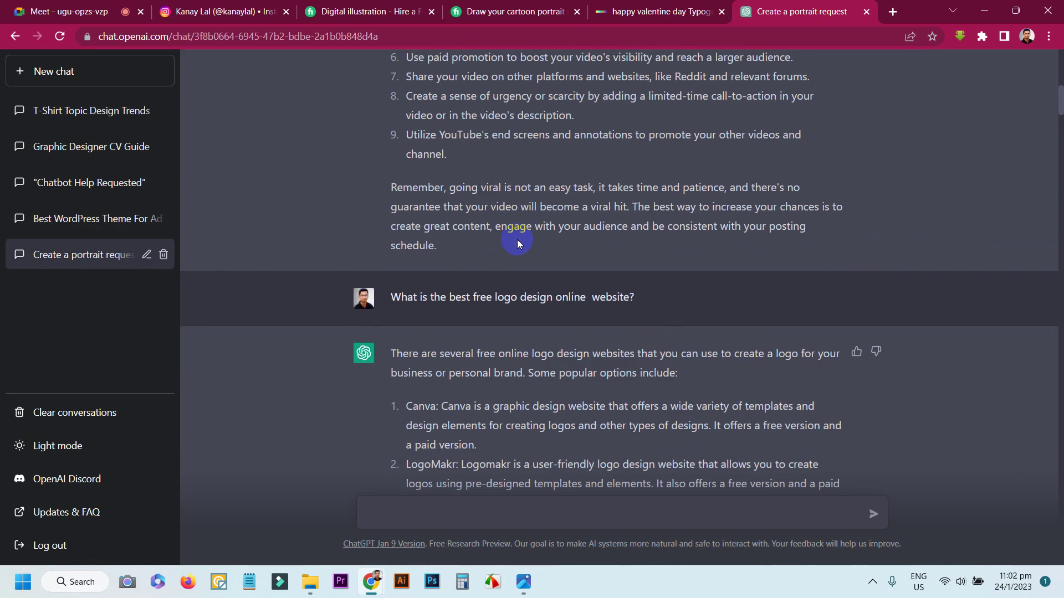
scroll(517, 240, "down", 15)
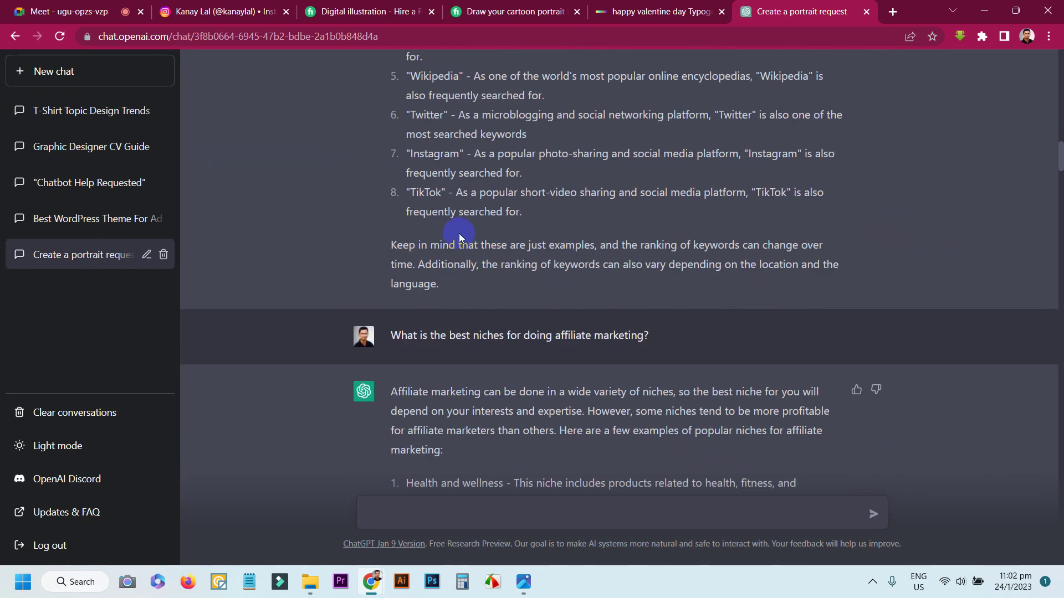
scroll(459, 237, "down", 11)
scroll(443, 244, "down", 6)
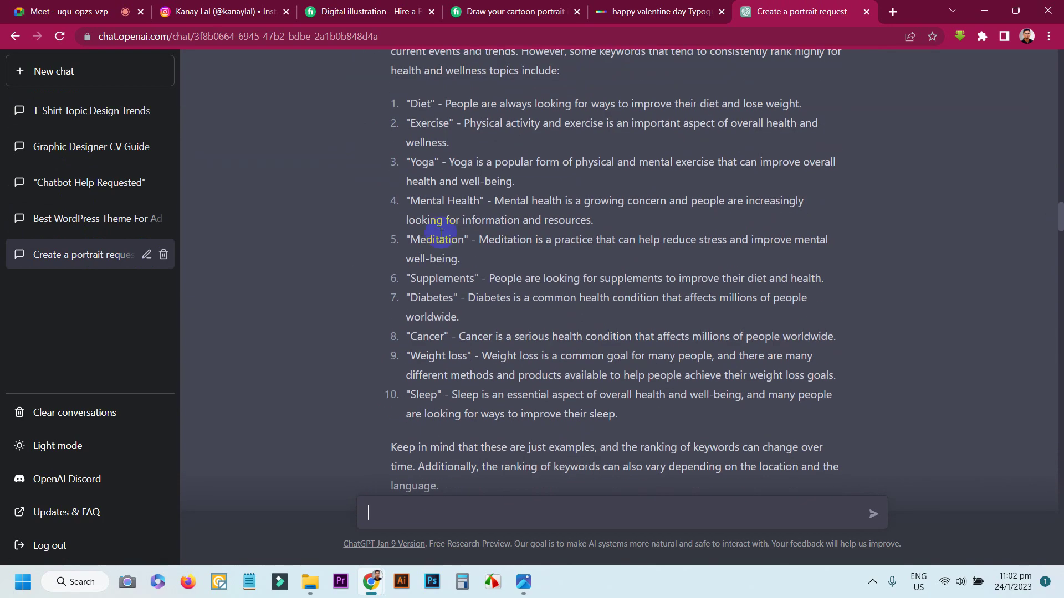
scroll(443, 254, "down", 20)
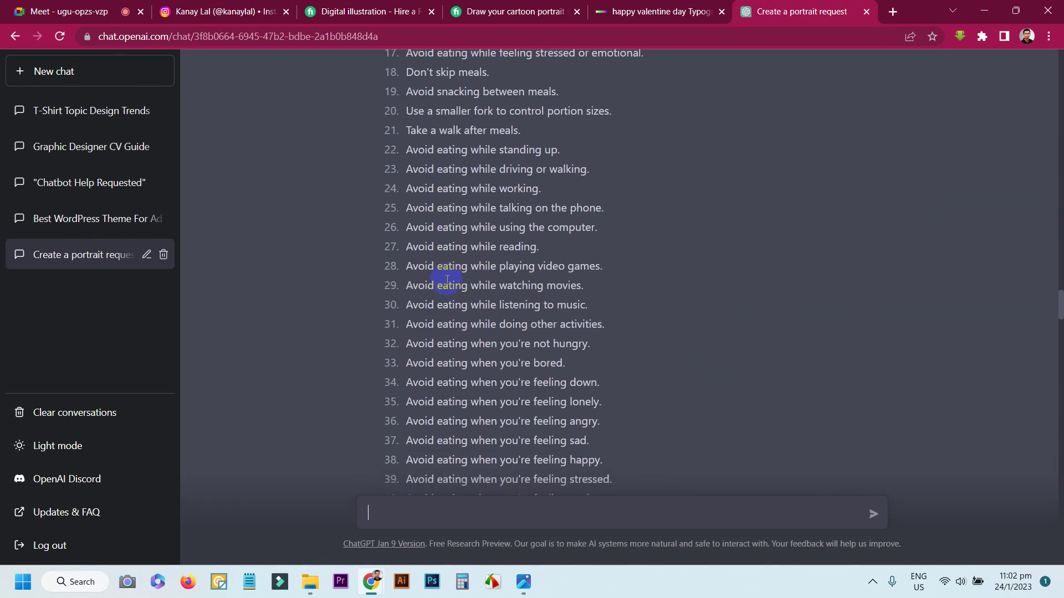
scroll(444, 244, "up", 10)
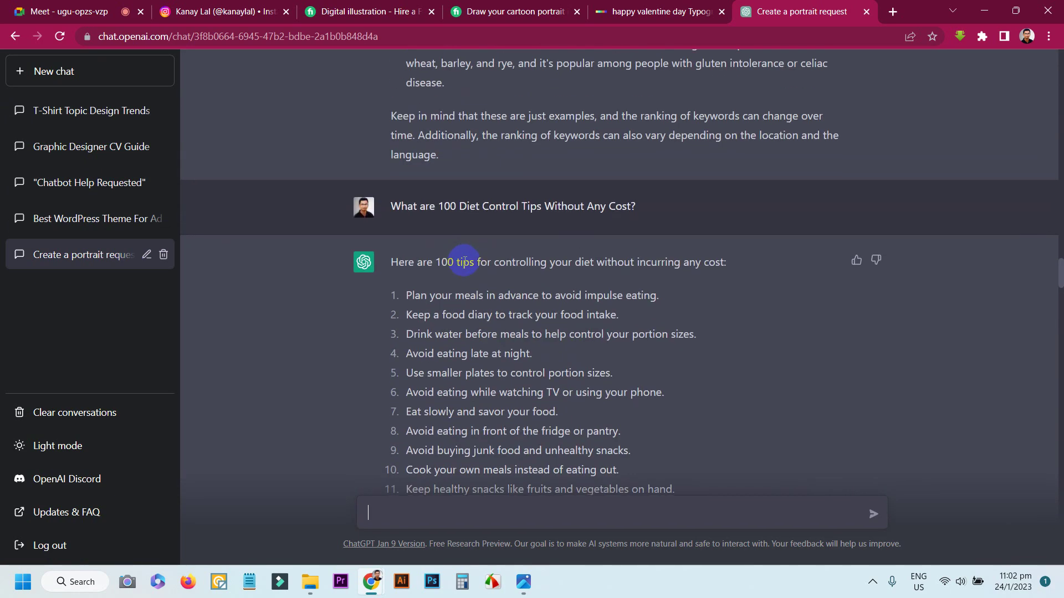
scroll(464, 261, "down", 3)
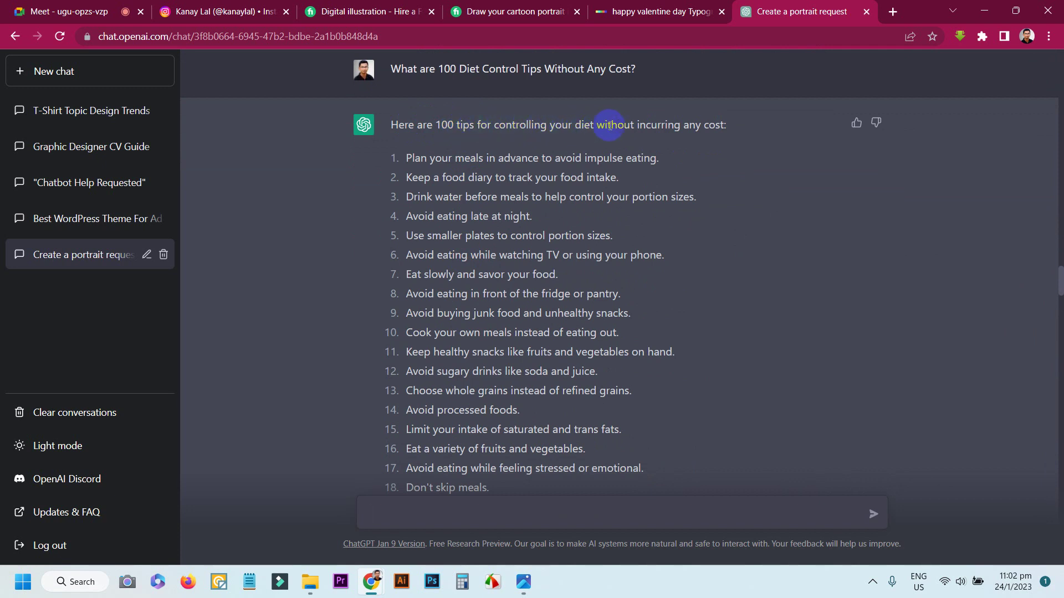
scroll(637, 119, "up", 1)
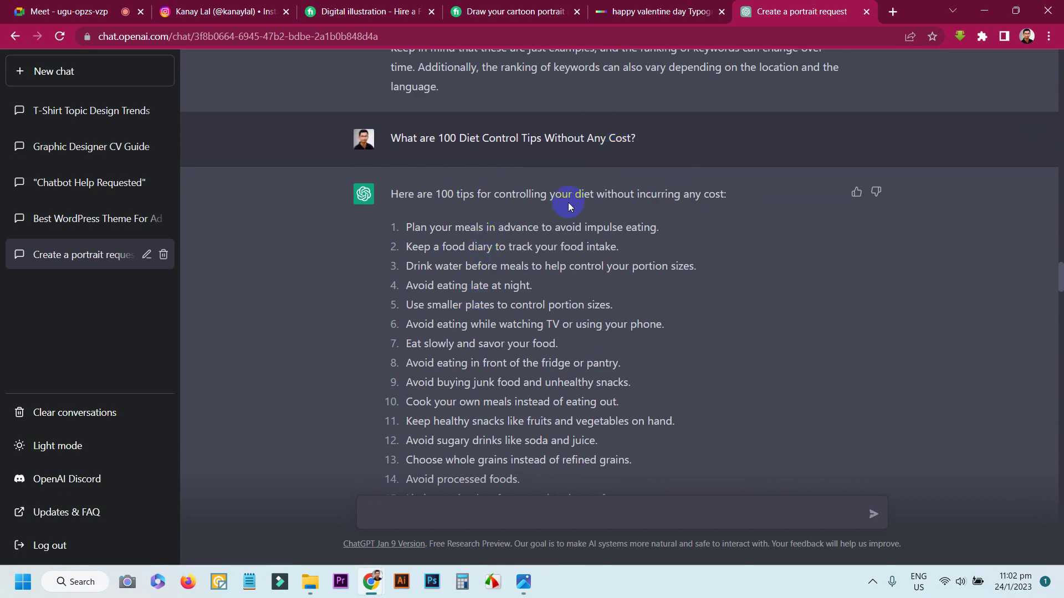
scroll(570, 233, "up", 5)
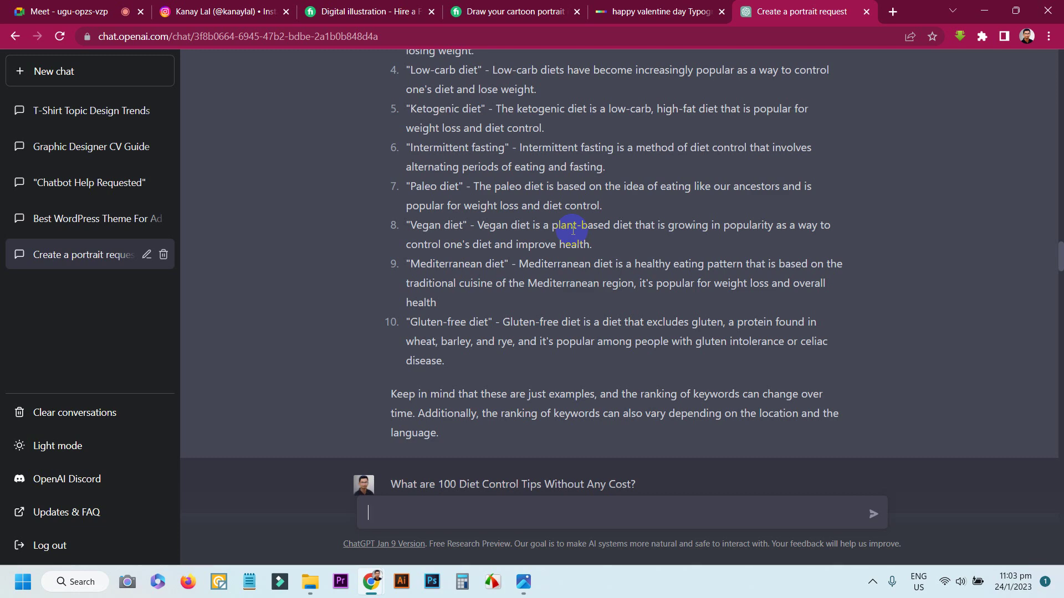
Close the ChatGPT and DALL·E tabs and return to the Google Meet call
left_click(867, 11)
left_click(823, 12)
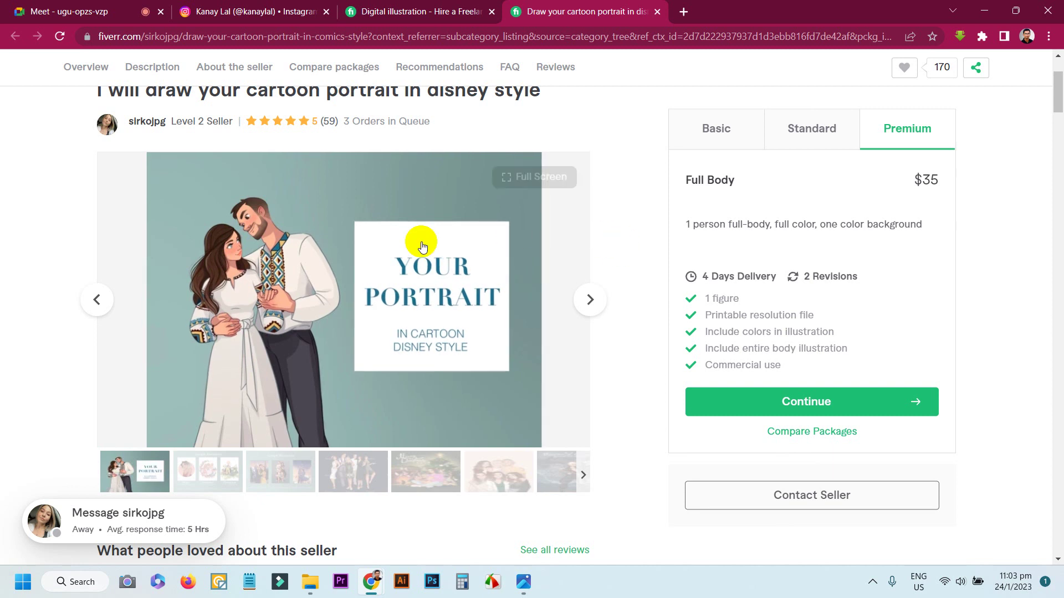
mouse_move(294, 268)
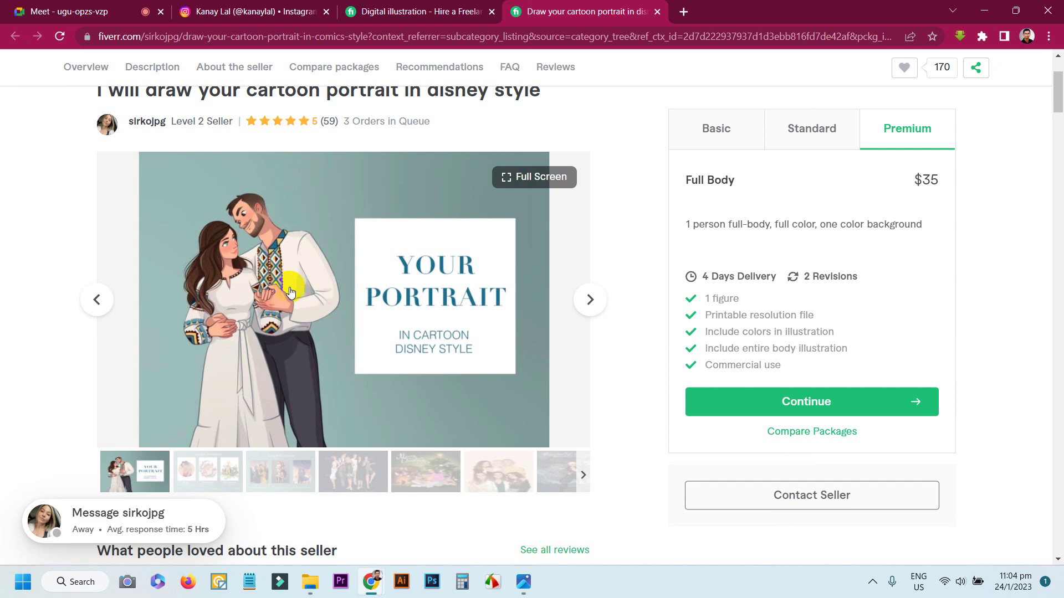
key("ctrl+1")
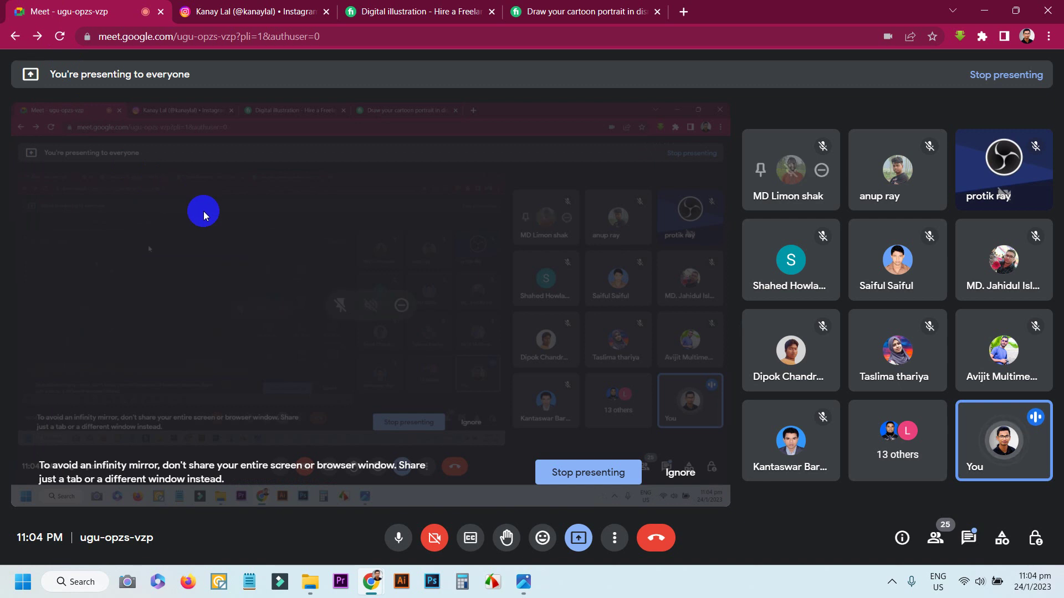